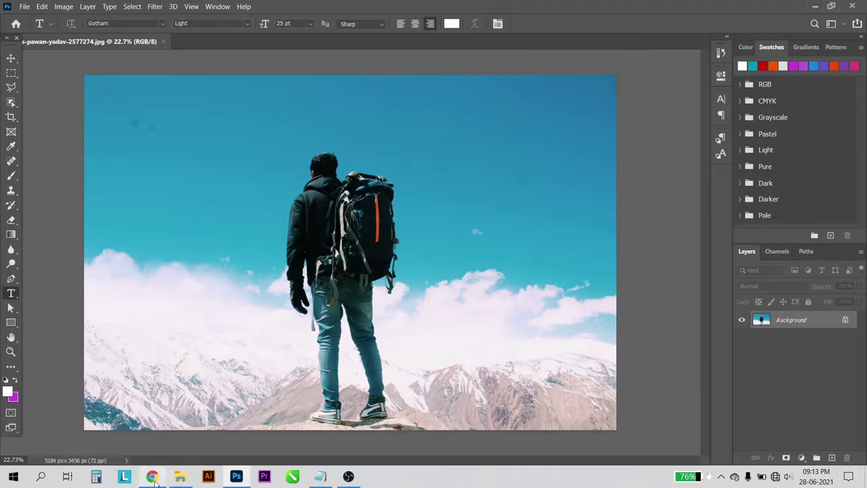
- Leave the browser and return to the hiker photo, zooming around to inspect it
left_click(152, 476)
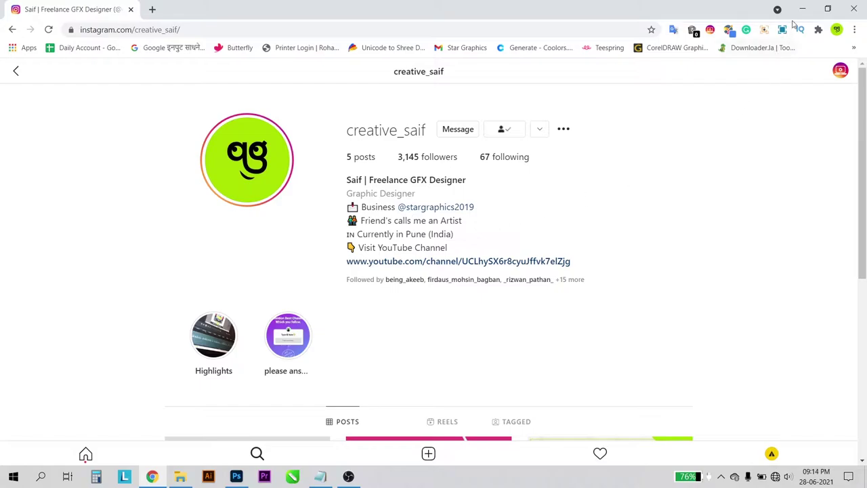
left_click(799, 9)
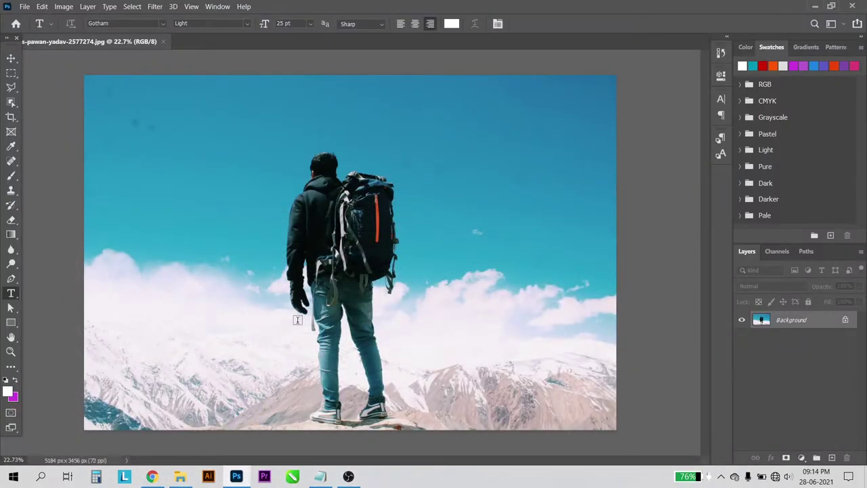
scroll(297, 319, "up", 2)
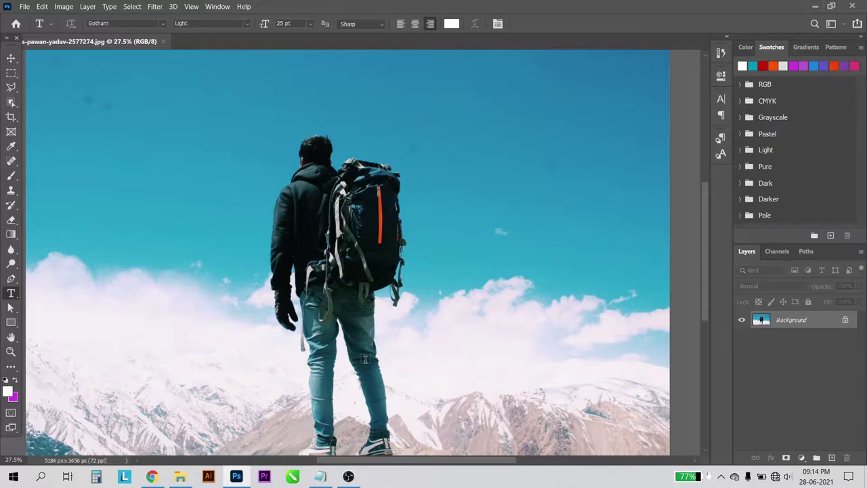
scroll(333, 330, "down", 1)
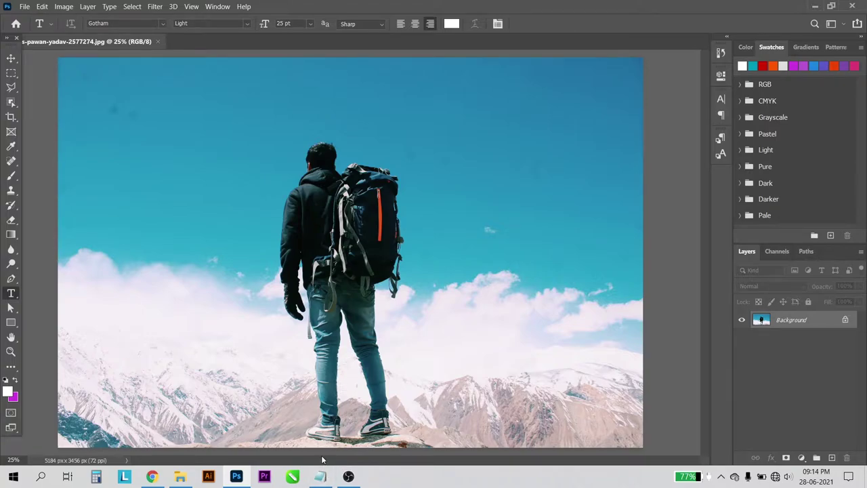
scroll(330, 203, "up", 5)
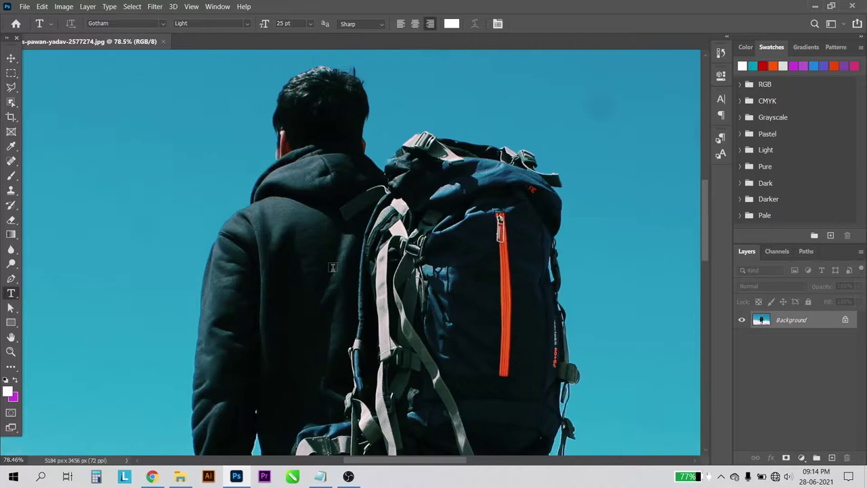
scroll(333, 269, "down", 1)
scroll(332, 274, "down", 1)
scroll(331, 284, "down", 2)
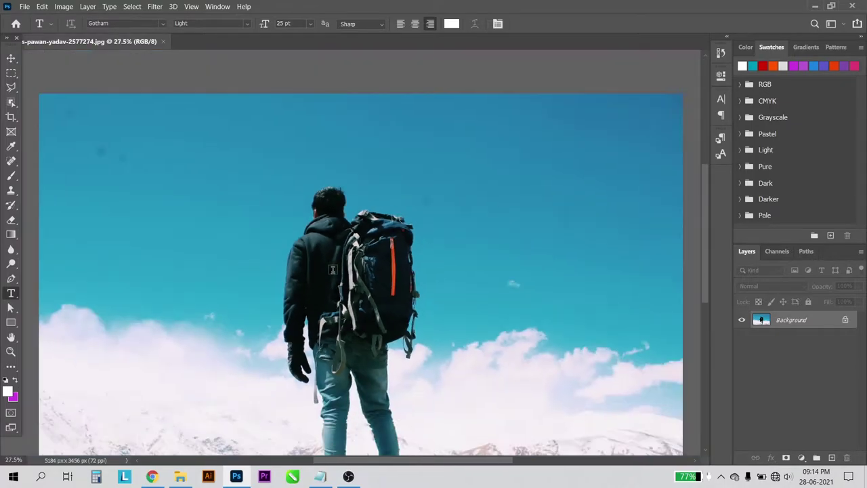
scroll(331, 293, "down", 1)
scroll(331, 293, "up", 2)
scroll(338, 285, "up", 2)
scroll(346, 284, "up", 2)
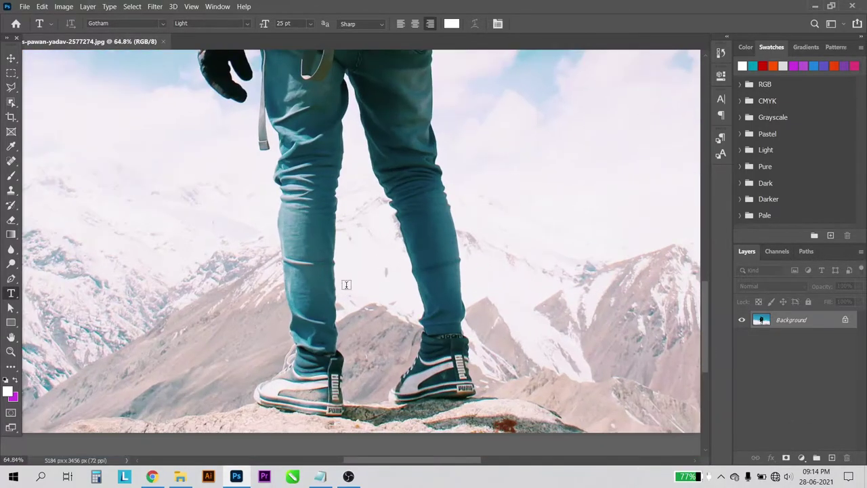
scroll(345, 302, "up", 1)
scroll(344, 302, "down", 5)
scroll(291, 230, "up", 1)
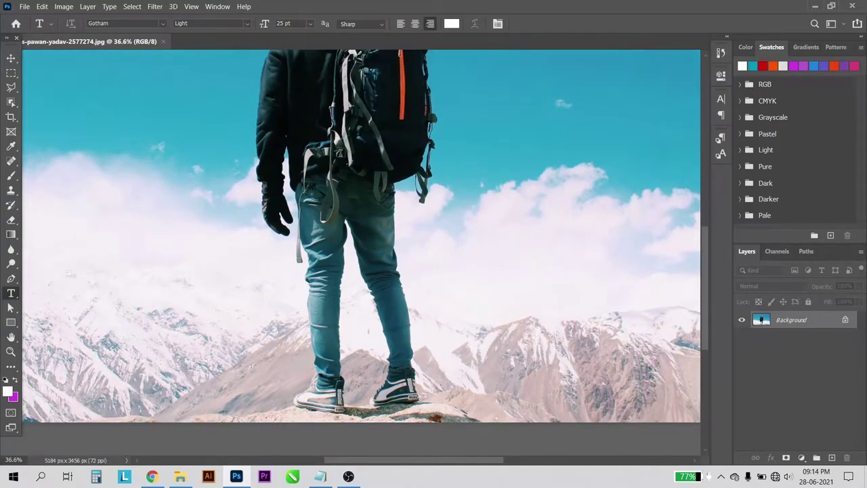
scroll(274, 206, "up", 2)
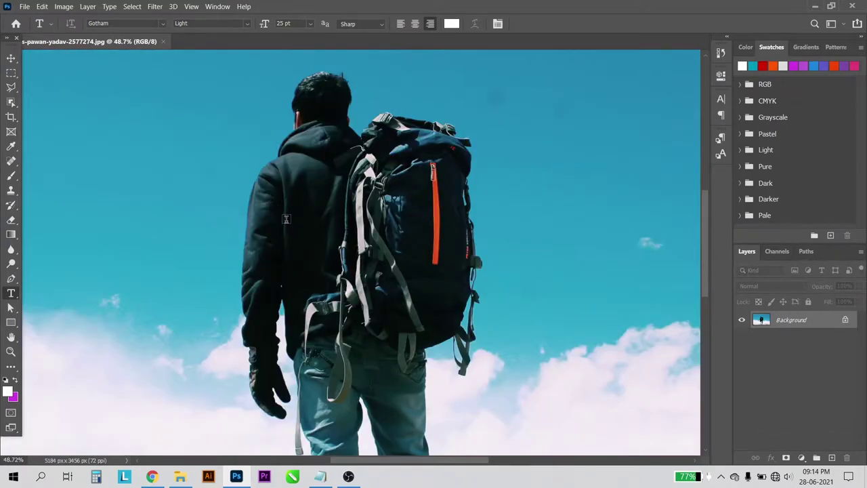
- Copy the word MEMORIES from the tagline notes
key("alt+Tab")
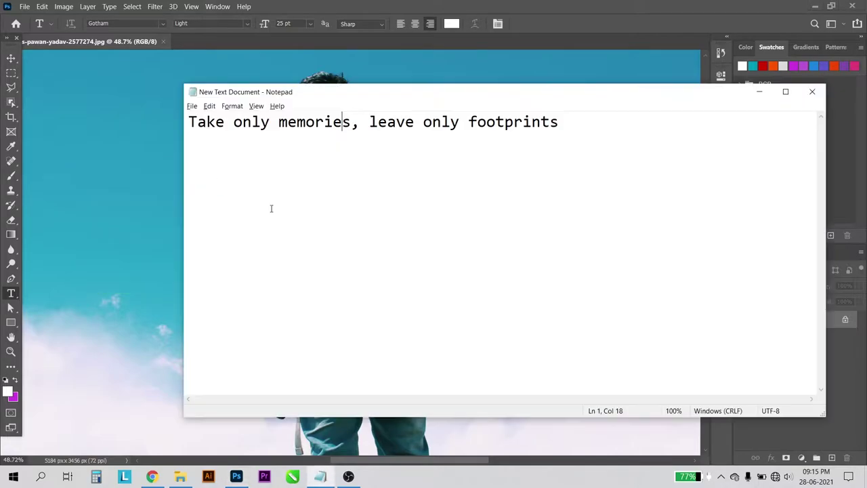
double_click(324, 122)
left_click(352, 121)
left_click_drag(352, 121, 281, 134)
key("alt+Tab")
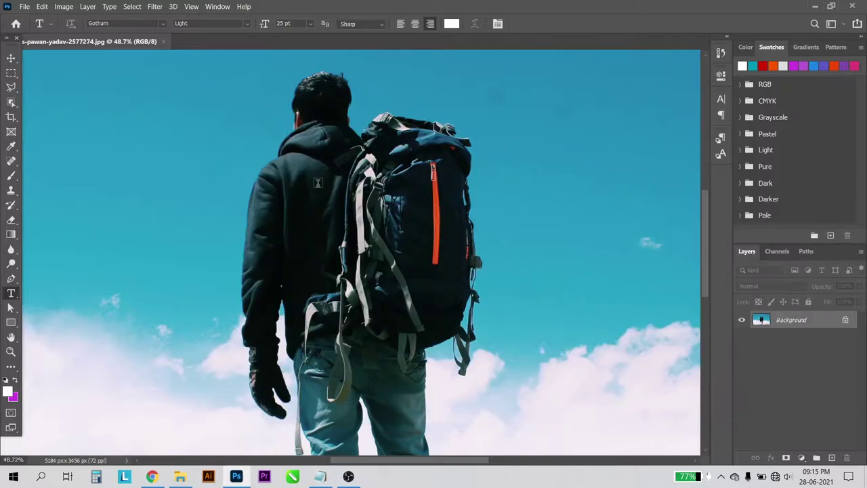
- Paste MEMORIES as a new text layer on the sky and scale it up many times
left_click(207, 192)
key("ctrl+v")
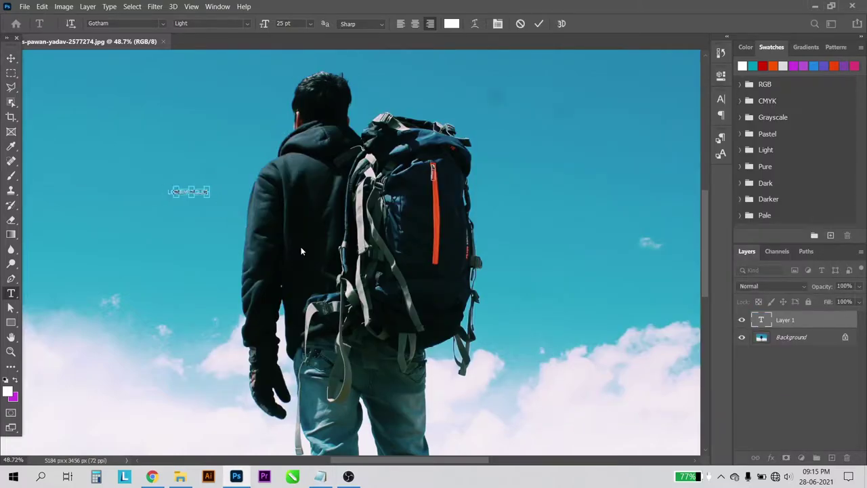
left_click(11, 58)
key("ctrl+t")
left_click_drag(210, 192, 550, 304)
double_click(460, 225)
- Change the MEMORIES text font to Gotham Black
double_click(759, 321)
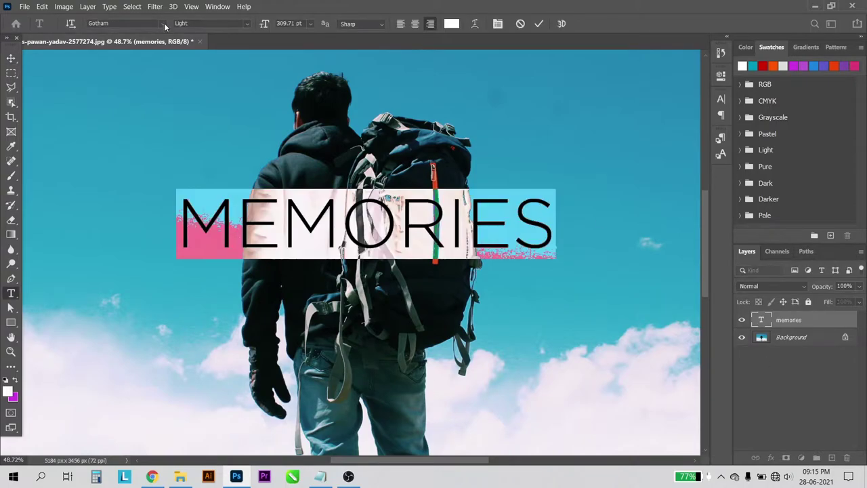
left_click(162, 24)
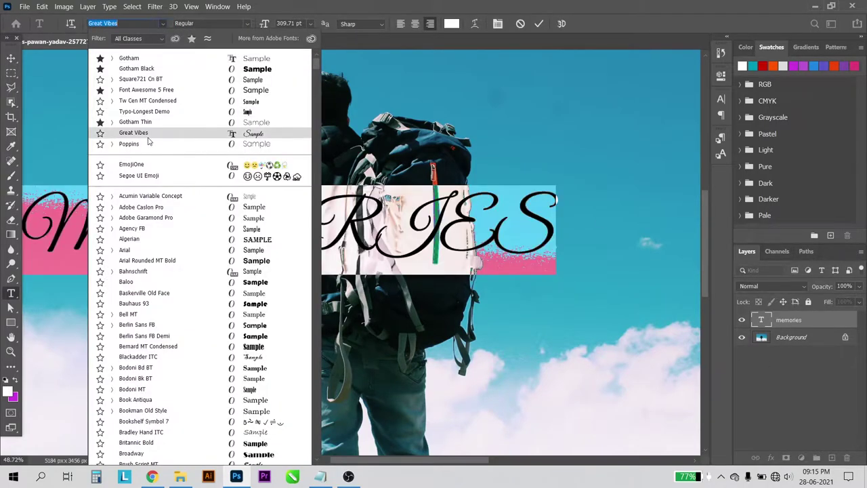
left_click(136, 69)
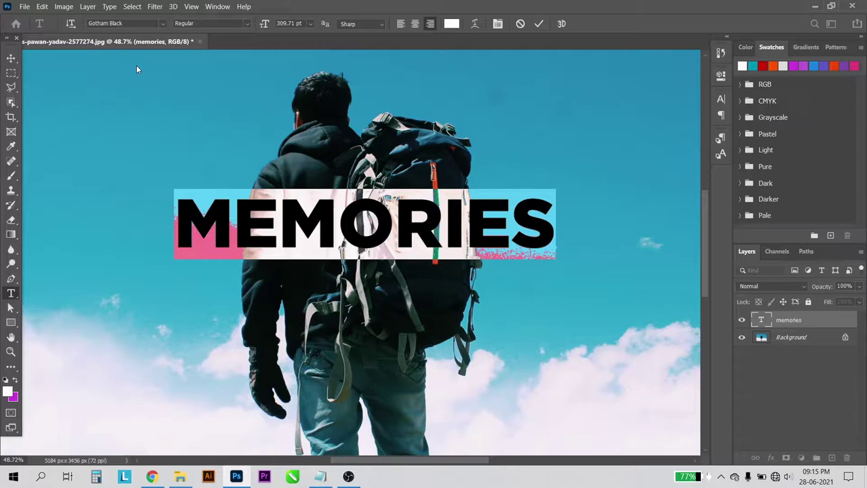
left_click(11, 58)
key("ctrl+minus")
key("ctrl+minus")
key("ctrl+minus")
- Enlarge MEMORIES to span most of the photo's width and move it higher
key("ctrl+plus")
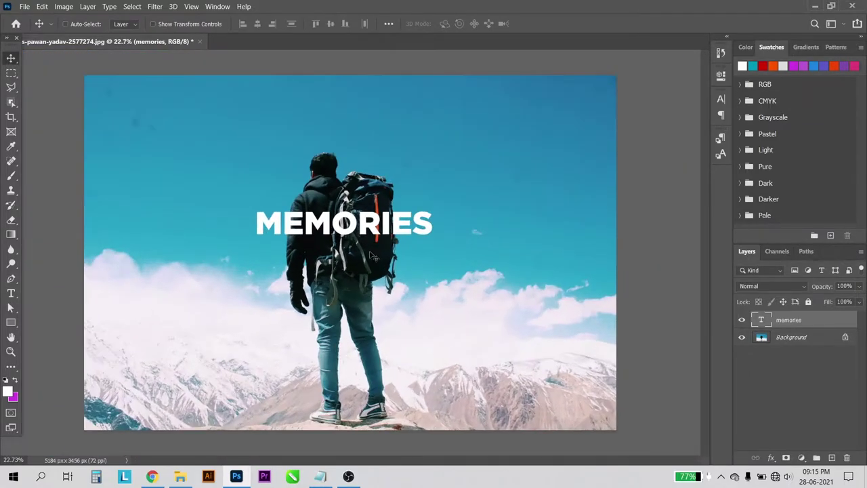
key("ctrl+t")
left_click_drag(433, 238, 577, 262)
key("Return")
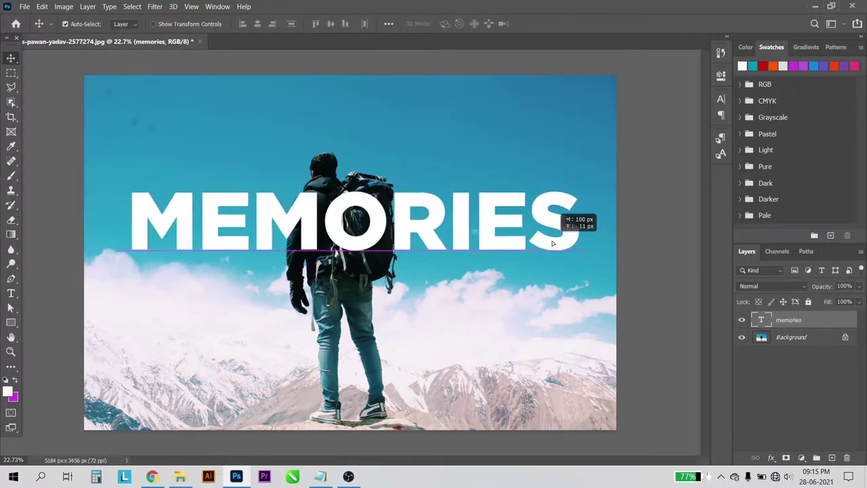
left_click_drag(567, 226, 572, 191)
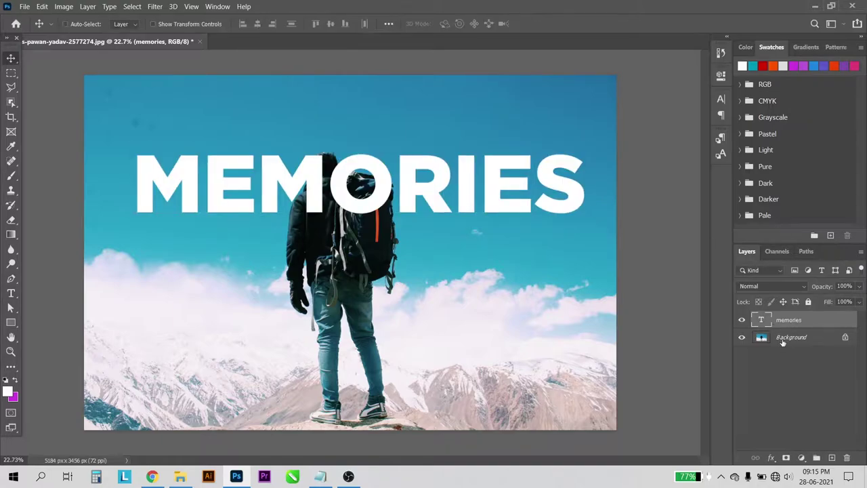
- Centre MEMORIES horizontally and vertically on the photo, then move it up into the sky
left_click(791, 337, "shift")
left_click(257, 23)
left_click(330, 24)
left_click_drag(405, 348, 405, 266)
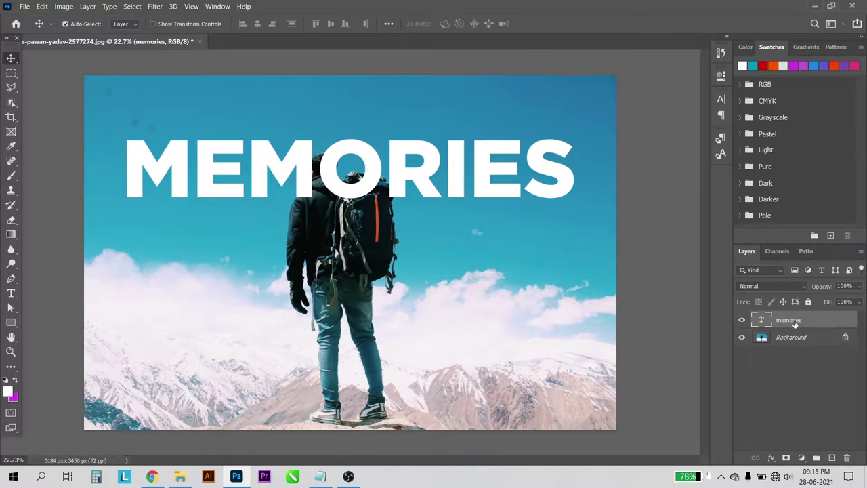
- Duplicate the memories layer, hide the original, and set the copy's opacity to 34%
key("ctrl+j")
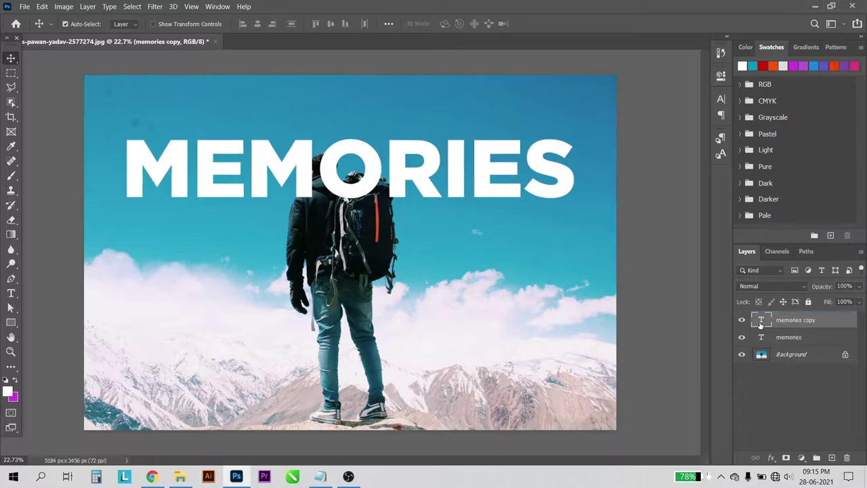
left_click(741, 336)
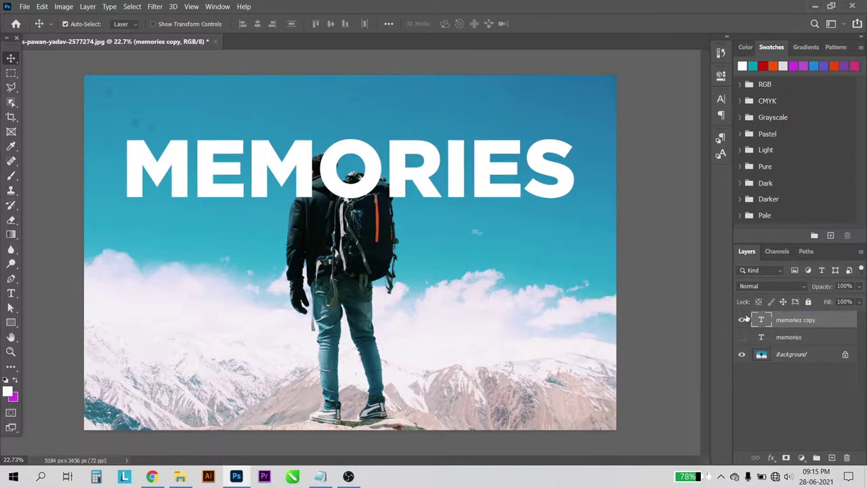
scroll(339, 134, "up", 2, "alt")
scroll(325, 145, "up", 2, "alt")
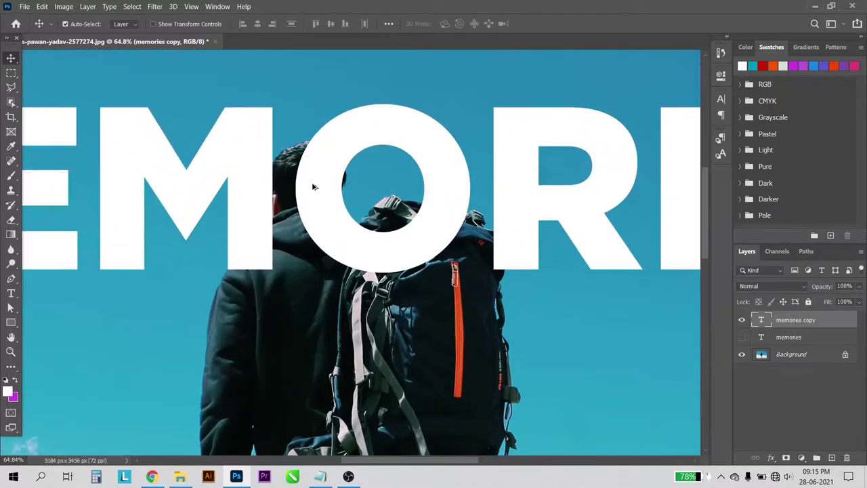
scroll(314, 183, "up", 1, "alt")
scroll(298, 190, "up", 1, "alt")
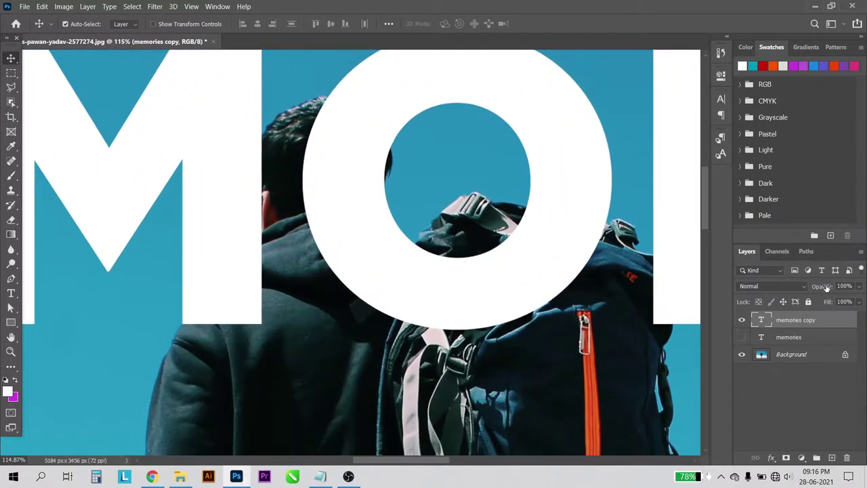
left_click_drag(826, 287, 788, 290)
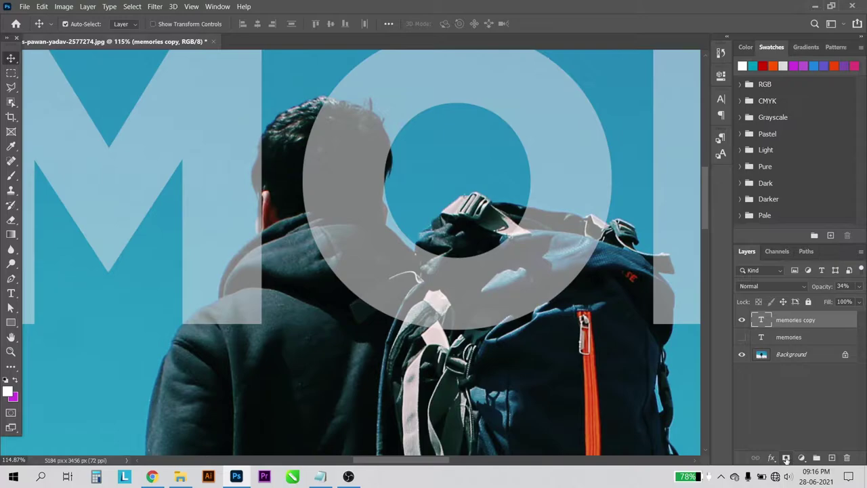
- Add a layer mask to memories copy and set up a black hard round 31 px brush
left_click(786, 458)
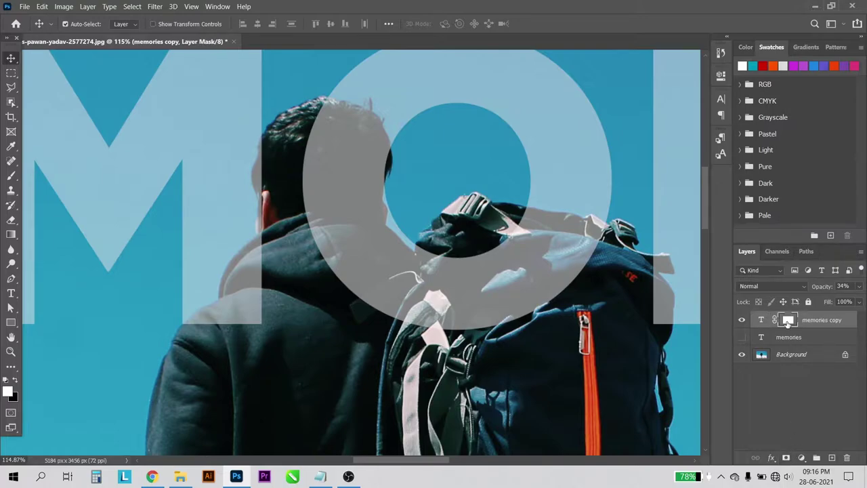
left_click(11, 175)
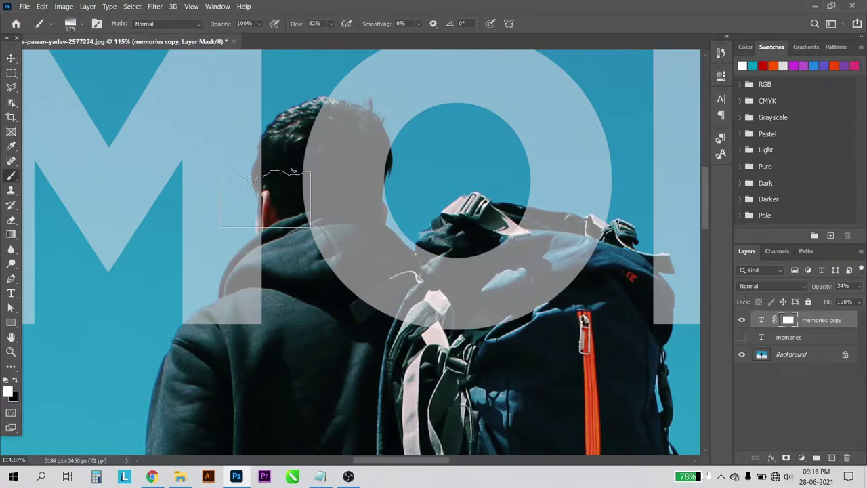
right_click(271, 196)
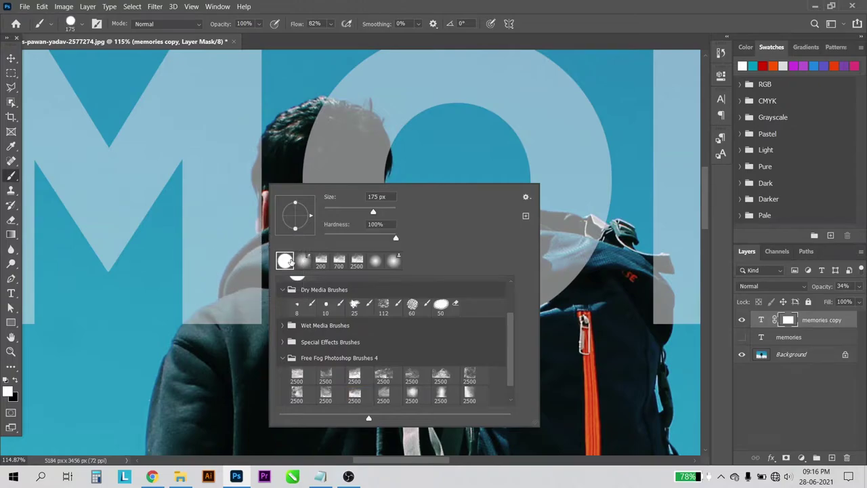
left_click(284, 260)
left_click(329, 208)
left_click(335, 211)
left_click(14, 381)
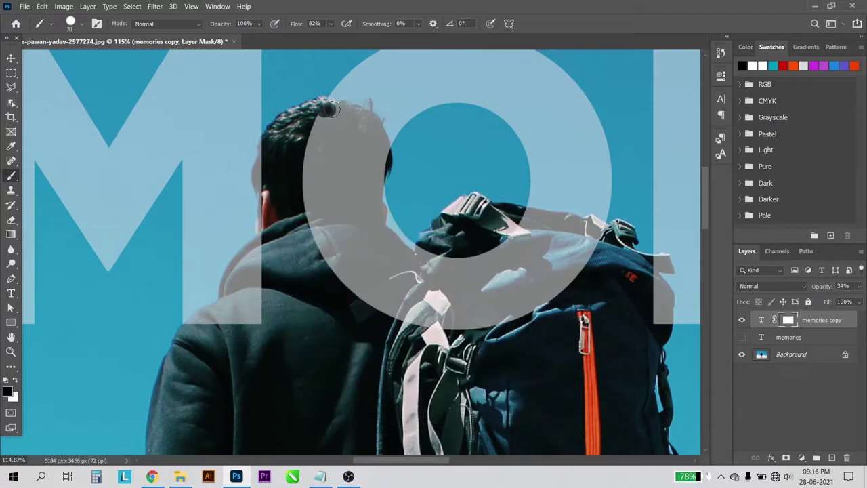
- Paint black on the mask to hide the letters around the hiker's hair bun
scroll(348, 101, "up", 2)
scroll(346, 89, "up", 3)
scroll(346, 88, "up", 1)
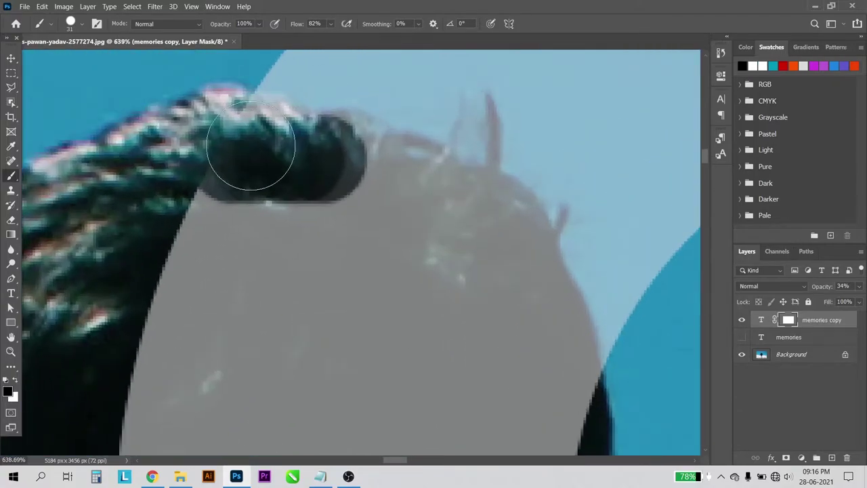
mouse_move(325, 159)
left_mouse_down()
mouse_move(464, 203)
mouse_move(515, 247)
mouse_move(559, 383)
left_mouse_up()
scroll(559, 383, "down", 1)
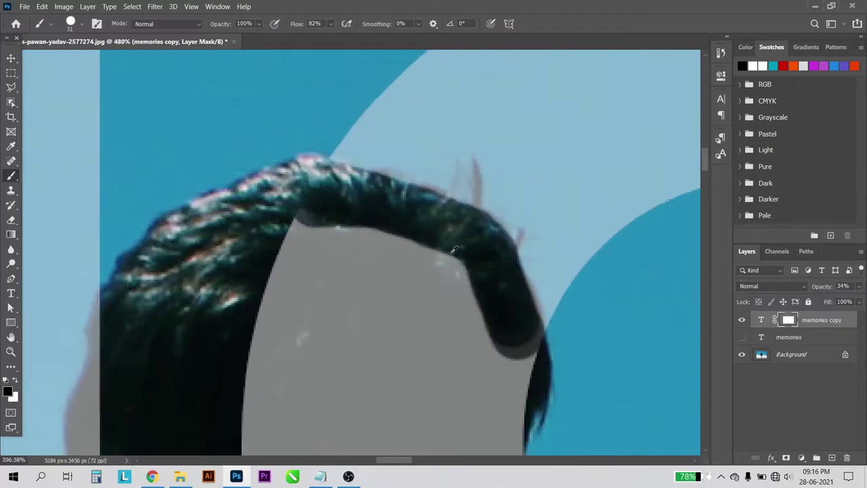
scroll(447, 251, "down", 2)
scroll(436, 203, "down", 1)
mouse_move(507, 287)
left_mouse_down()
mouse_move(457, 230)
mouse_move(421, 169)
mouse_move(352, 205)
left_mouse_up()
scroll(326, 288, "down", 4)
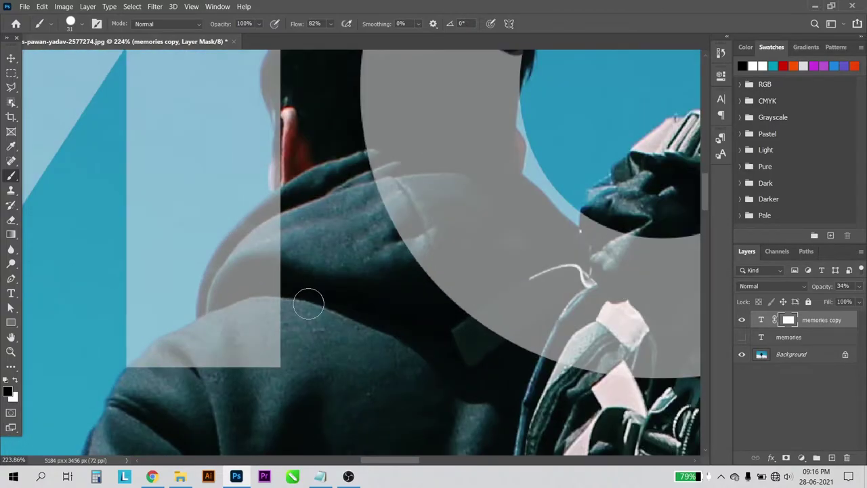
scroll(306, 304, "down", 4)
scroll(281, 304, "up", 3)
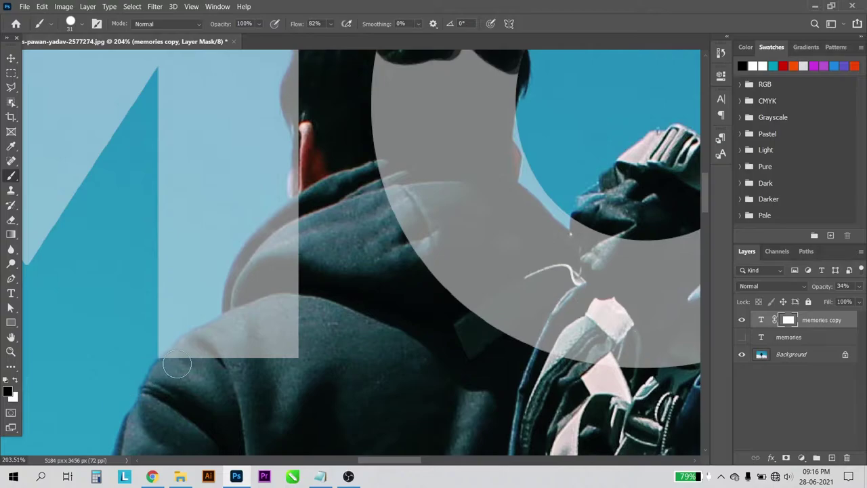
scroll(308, 198, "down", 3)
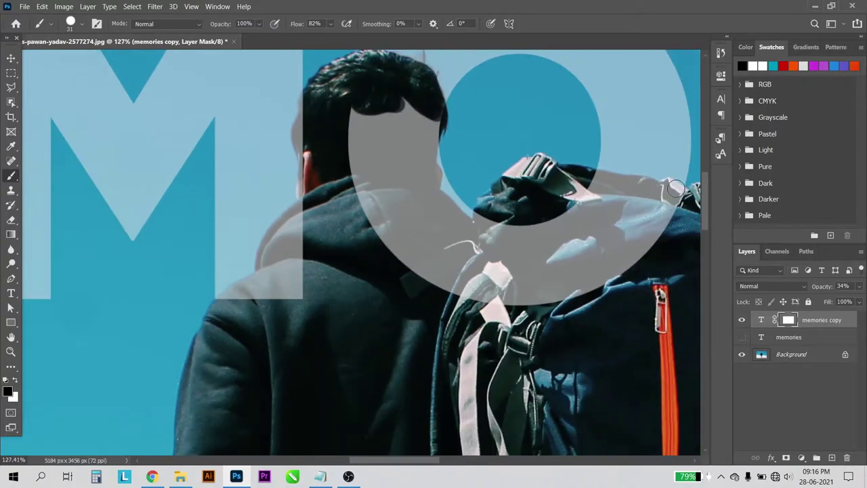
scroll(374, 315, "down", 2)
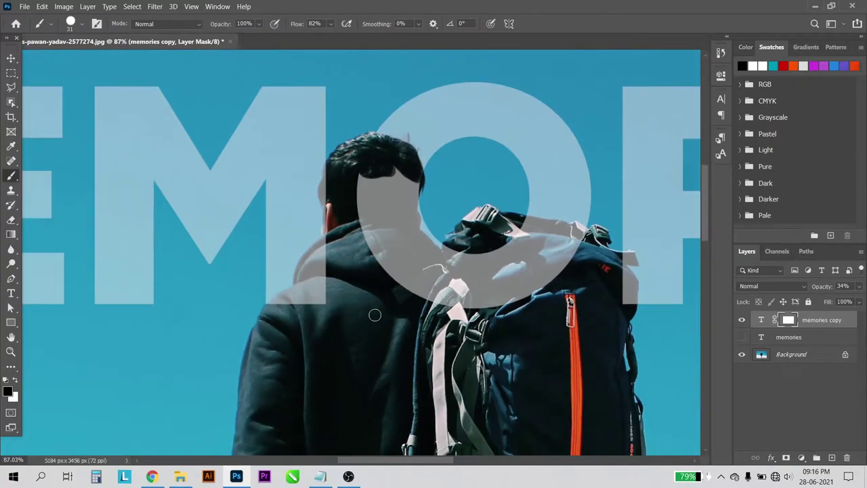
scroll(514, 236, "up", 1)
scroll(514, 238, "up", 3)
scroll(440, 251, "down", 2)
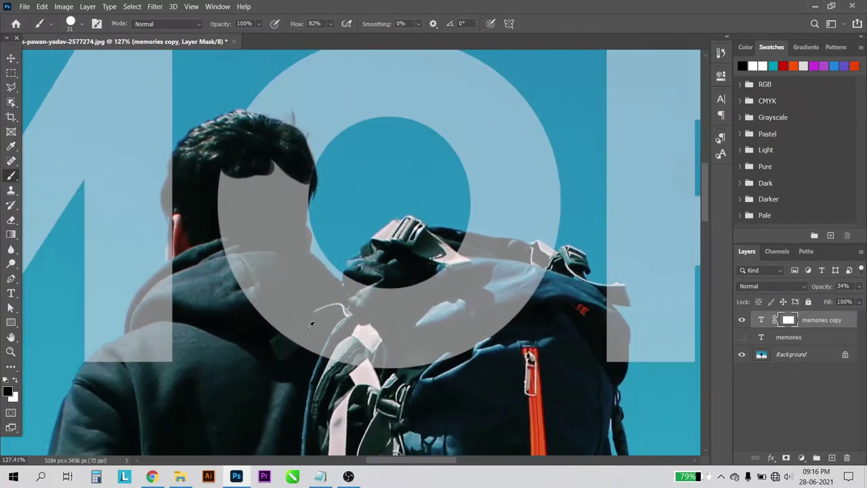
scroll(406, 271, "down", 2)
scroll(365, 298, "down", 2)
scroll(319, 322, "down", 2)
- Mask the text along the hiker's hair edge and dark shoulder
scroll(320, 321, "down", 1)
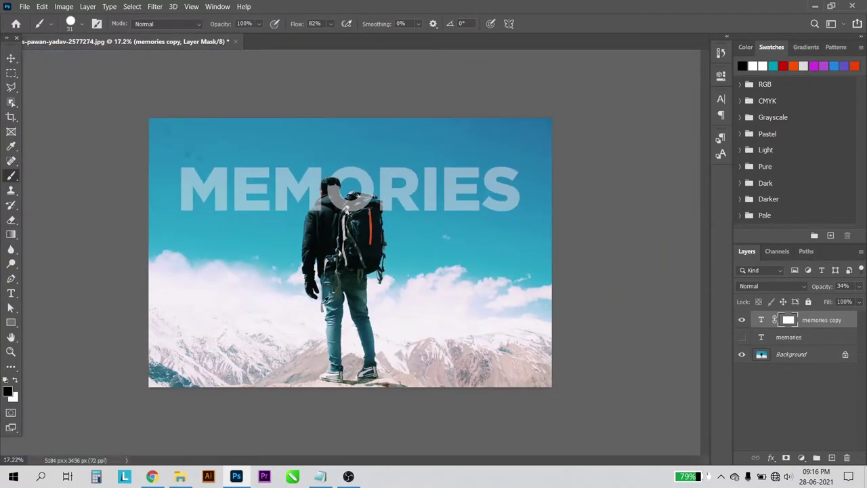
scroll(325, 203, "up", 2)
scroll(329, 116, "up", 1)
scroll(306, 171, "up", 1)
scroll(306, 170, "up", 2)
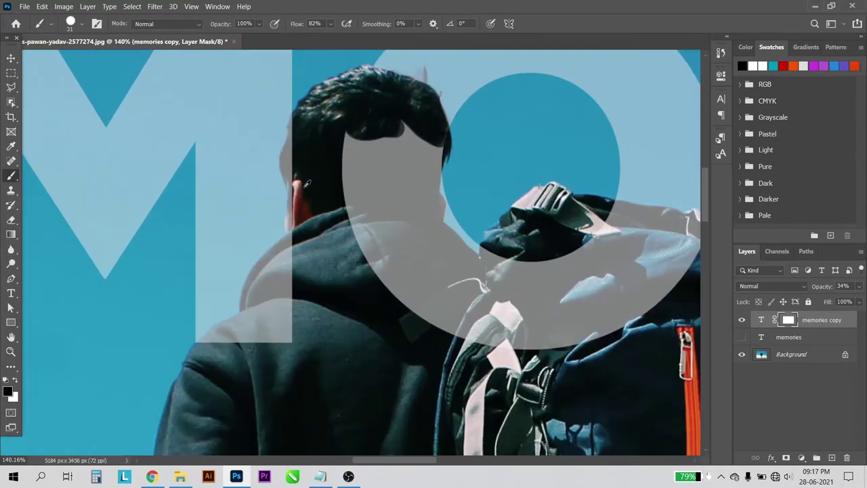
scroll(323, 145, "up", 1)
scroll(304, 125, "up", 1)
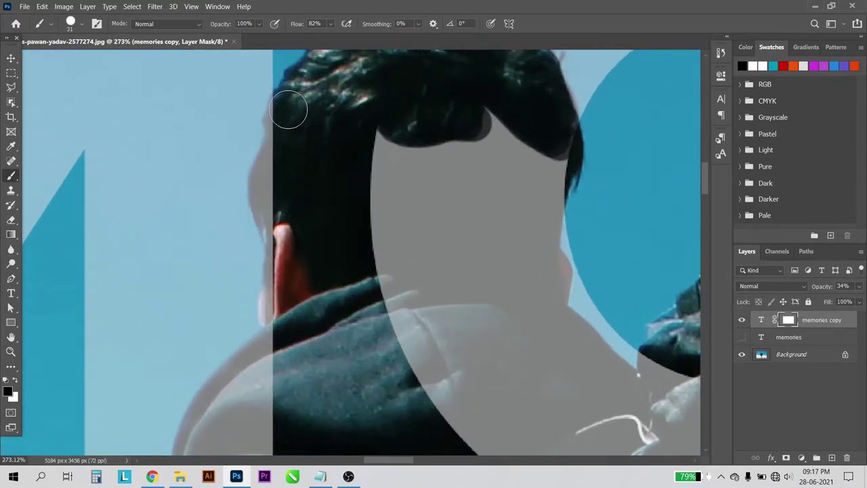
mouse_move(288, 109)
left_mouse_down()
mouse_move(269, 199)
mouse_move(290, 257)
mouse_move(280, 295)
mouse_move(280, 404)
left_mouse_up()
scroll(280, 404, "up", 2)
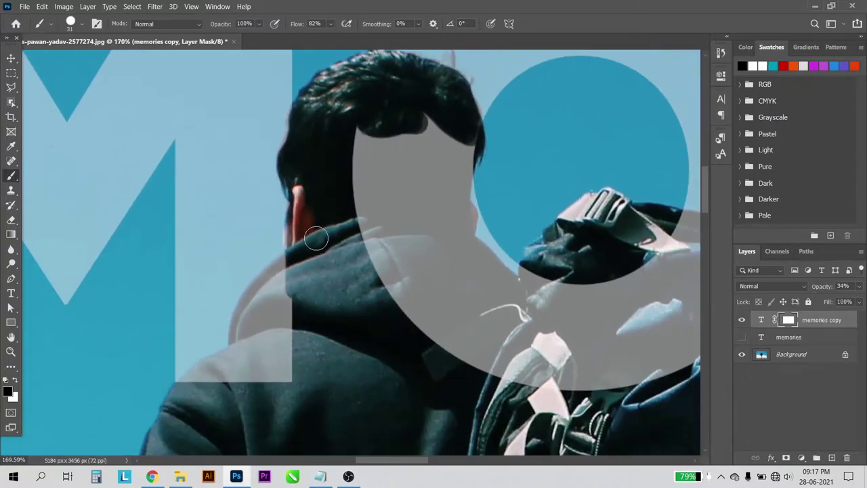
mouse_move(101, 396)
left_mouse_down()
mouse_move(110, 381)
mouse_move(147, 381)
mouse_move(278, 309)
left_mouse_up()
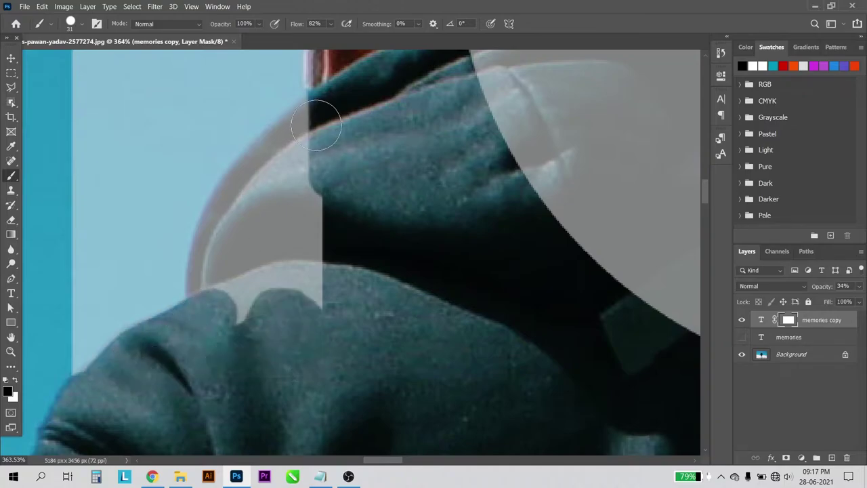
mouse_move(316, 128)
left_mouse_down()
mouse_move(260, 182)
mouse_move(212, 300)
mouse_move(242, 355)
left_mouse_up()
scroll(350, 268, "up", 5)
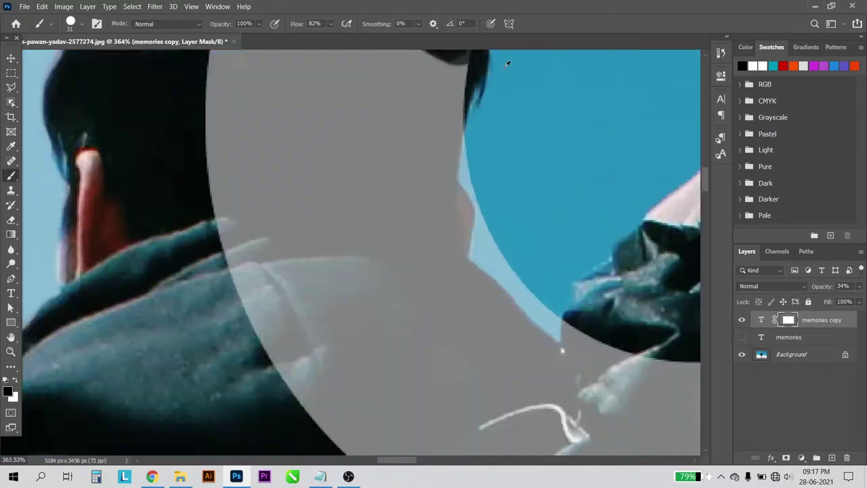
scroll(460, 183, "up", 3)
mouse_move(459, 182)
left_mouse_down()
mouse_move(440, 258)
mouse_move(430, 265)
mouse_move(219, 304)
mouse_move(384, 178)
mouse_move(436, 254)
mouse_move(397, 304)
mouse_move(244, 86)
left_mouse_up()
- Clear the MEMORIES letters over the hiker's neck and along its edge
scroll(384, 179, "down", 3)
scroll(244, 86, "down", 5, "alt")
scroll(209, 271, "up", 4, "alt")
mouse_move(210, 271)
left_mouse_down()
mouse_move(386, 306)
mouse_move(391, 288)
mouse_move(501, 349)
left_mouse_up()
scroll(532, 350, "down", 2, "alt")
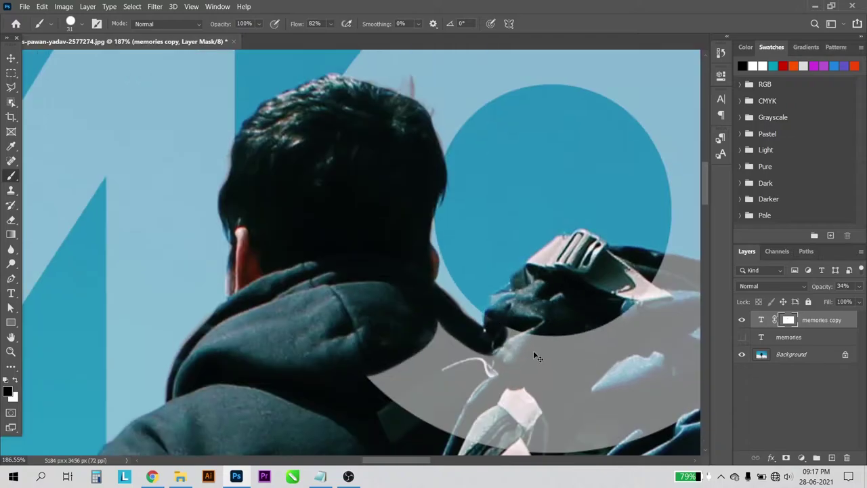
scroll(533, 350, "up", 4, "alt")
scroll(531, 366, "up", 1, "alt")
left_click_drag(281, 194, 406, 291)
key("ctrl+z")
mouse_move(271, 173)
left_mouse_down()
mouse_move(294, 199)
mouse_move(455, 286)
mouse_move(465, 270)
mouse_move(513, 329)
left_mouse_up()
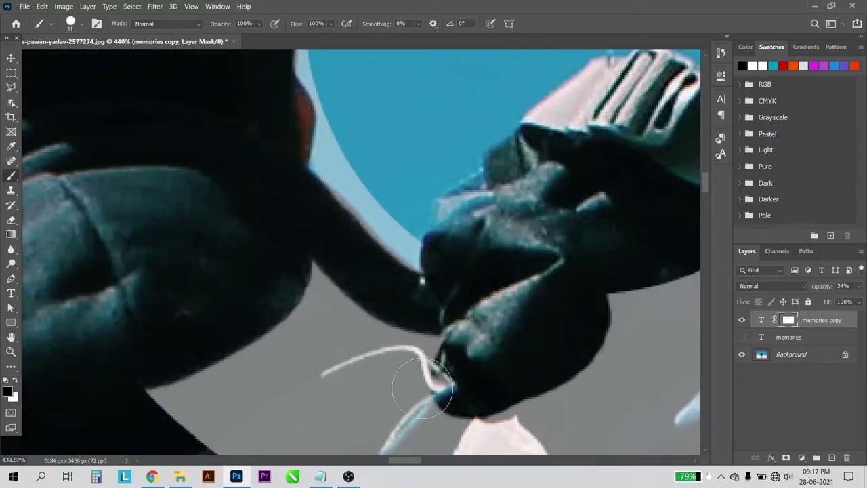
- Mask the text around the hiker's hand and the arc over the strap
scroll(415, 254, "down", 6, "alt")
mouse_move(414, 254)
left_mouse_down()
mouse_move(314, 260)
mouse_move(638, 319)
left_mouse_up()
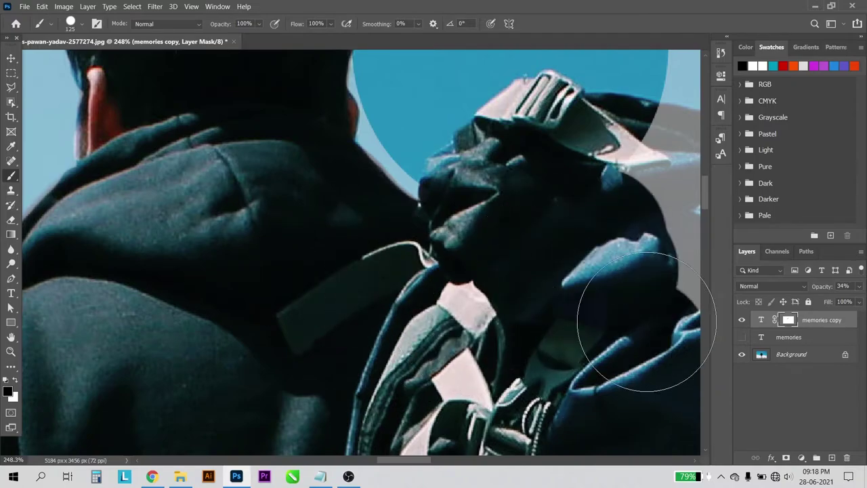
left_click_drag(493, 386, 407, 332)
scroll(407, 332, "up", 6)
mouse_move(355, 285)
left_mouse_down()
mouse_move(505, 286)
mouse_move(551, 309)
mouse_move(600, 299)
left_mouse_up()
- With a progressively smaller brush, refine the mask beside the backpack strap and top
key("bracketleft")
key("bracketleft")
key("bracketleft")
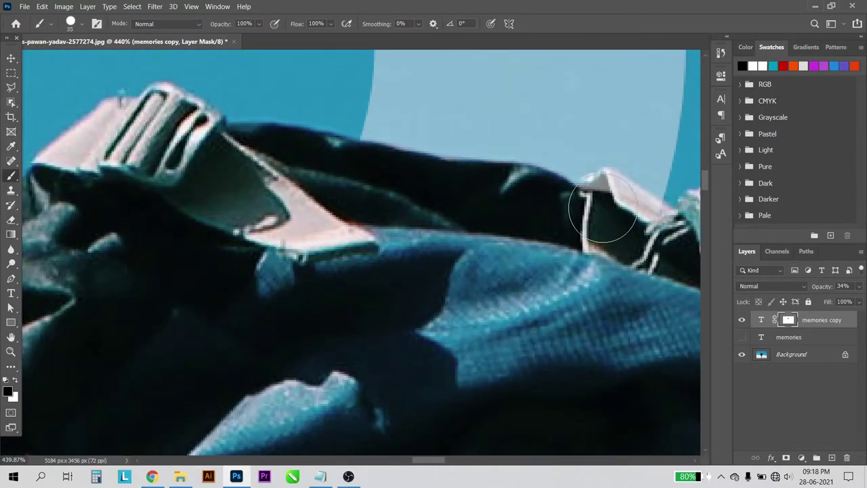
left_click_drag(600, 212, 624, 221)
scroll(624, 221, "down", 3)
scroll(499, 261, "up", 4)
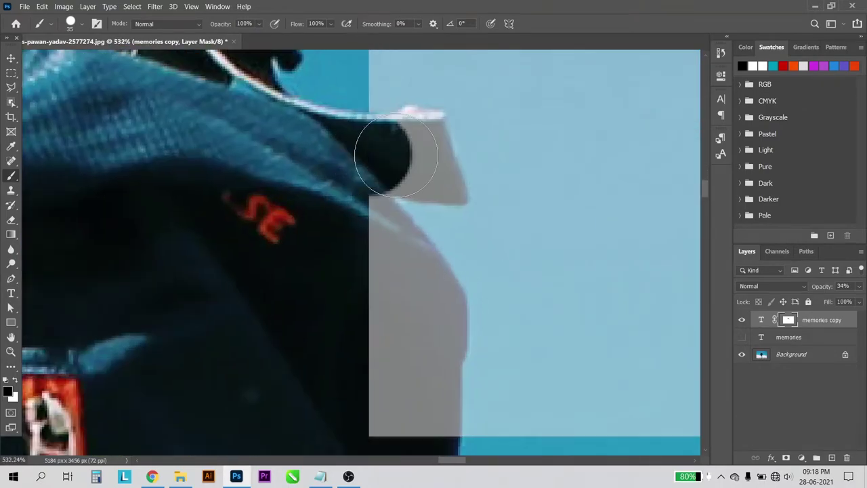
key("bracketleft")
key("bracketleft")
mouse_move(381, 155)
left_mouse_down()
mouse_move(413, 139)
mouse_move(437, 178)
mouse_move(367, 190)
mouse_move(435, 295)
mouse_move(387, 406)
mouse_move(435, 217)
left_mouse_up()
scroll(435, 217, "up", 3)
key("bracketleft")
key("bracketleft")
key("bracketleft")
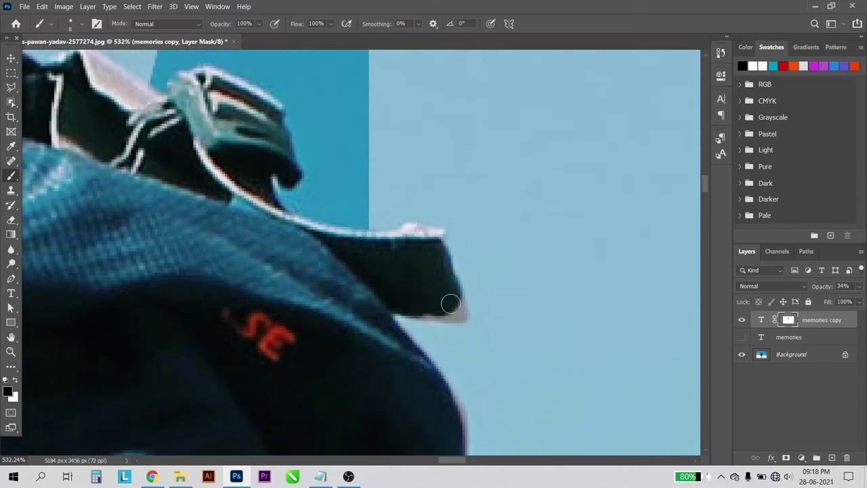
left_click_drag(457, 299, 393, 305)
key("bracketright")
key("bracketright")
key("bracketright")
scroll(315, 285, "down", 5)
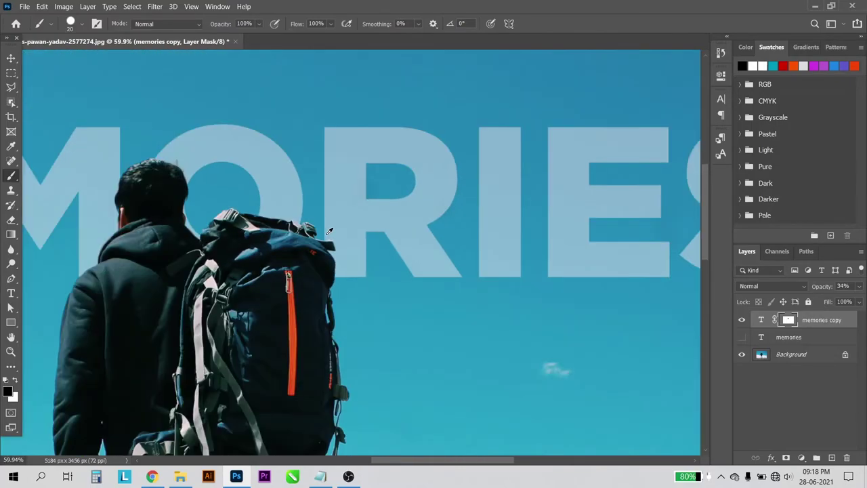
scroll(329, 228, "down", 4)
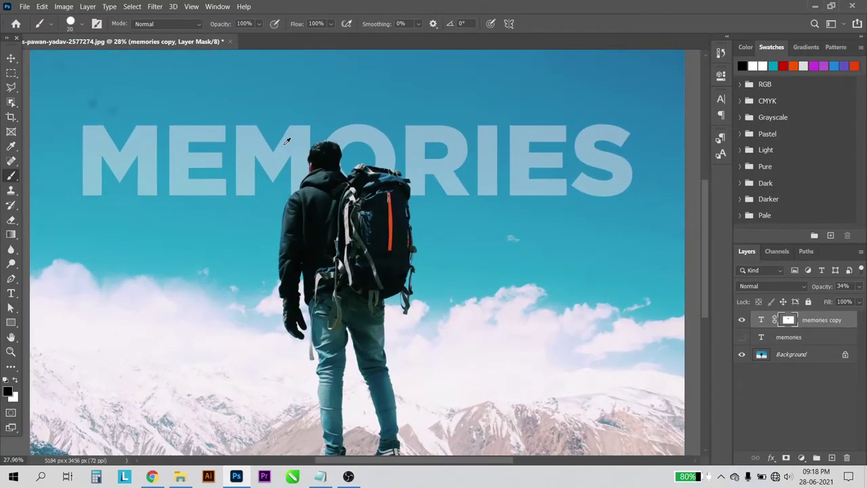
scroll(275, 115, "up", 1)
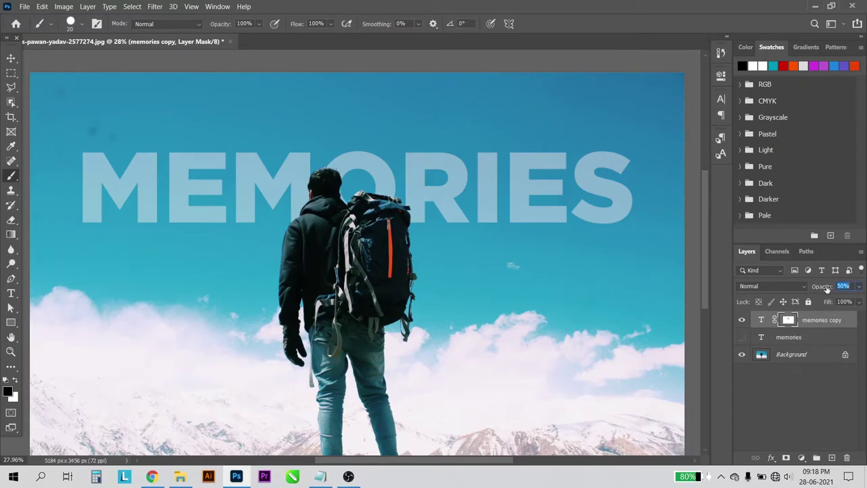
- Raise the memories copy layer to 100% opacity and switch to the Move tool
left_click_drag(821, 290, 860, 290)
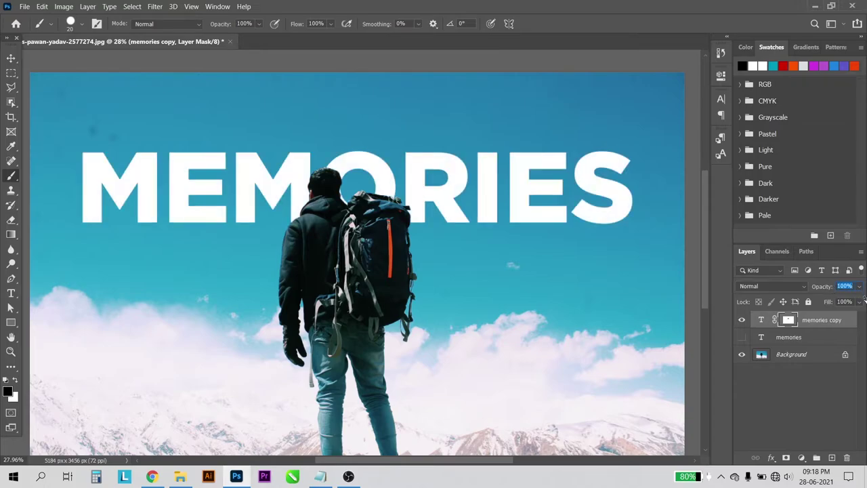
key("Return")
scroll(293, 206, "down", 1)
key("v")
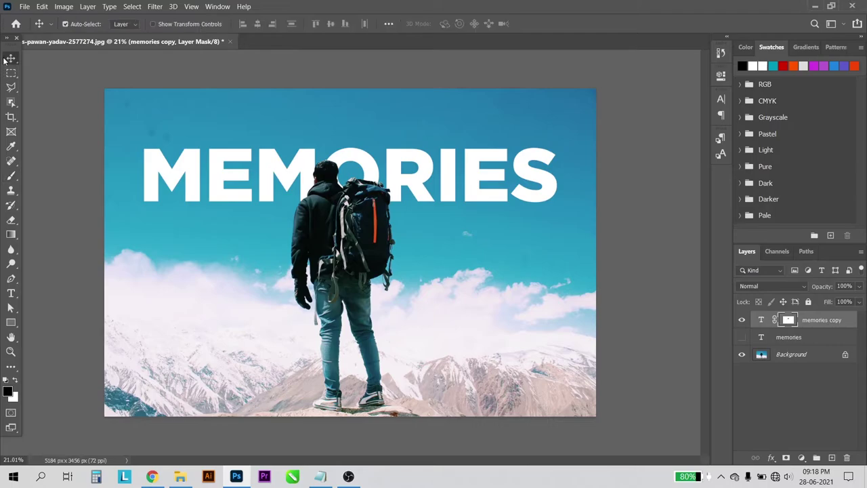
scroll(320, 143, "up", 1)
scroll(332, 151, "down", 1)
- Copy the words 'Take only' from the Notepad notes
left_click(319, 476)
left_click(283, 143)
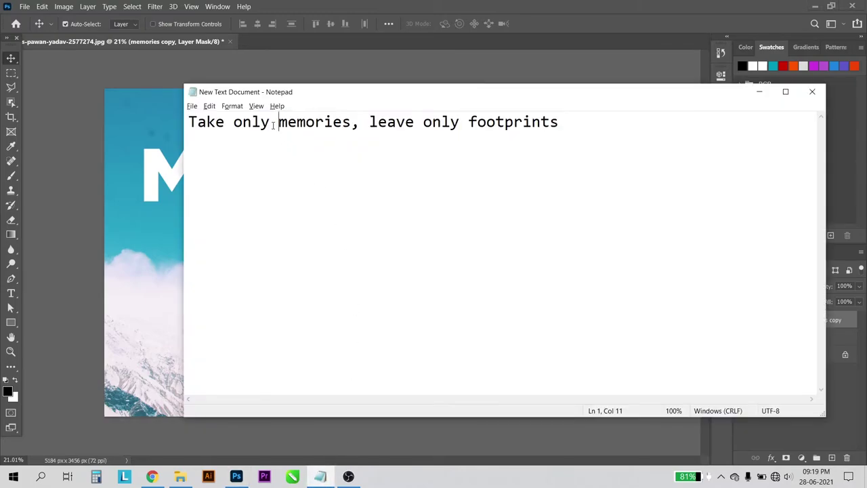
left_click_drag(274, 123, 133, 123)
left_click(136, 125)
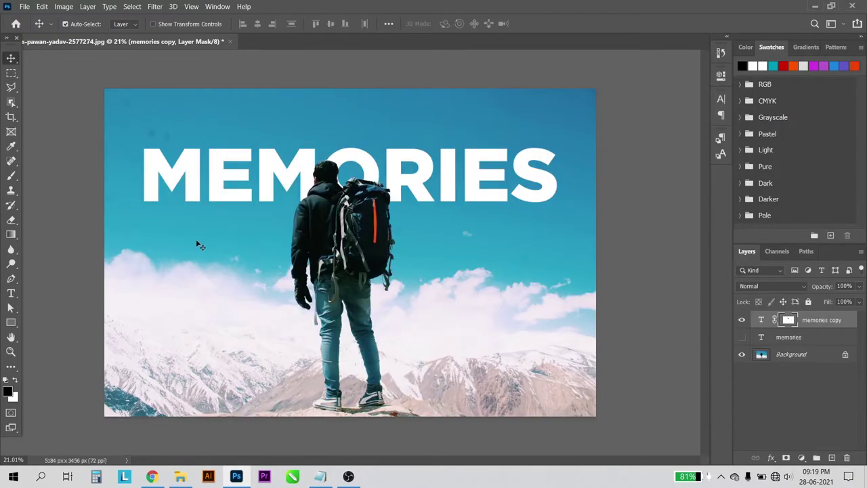
- Add a 'TAKE ONLY' text layer in the upper-left sky, set in Gotham Light
left_click(10, 323)
left_click(11, 293)
scroll(150, 156, "up", 2)
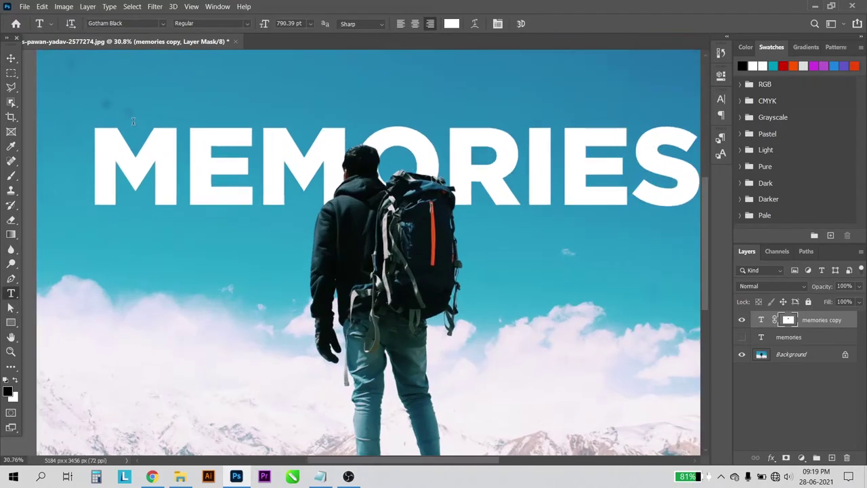
scroll(135, 155, "up", 3)
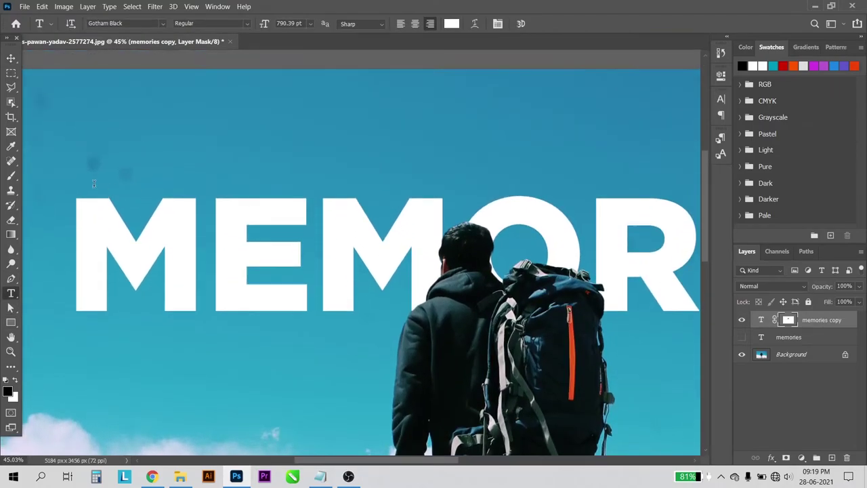
left_click(96, 156)
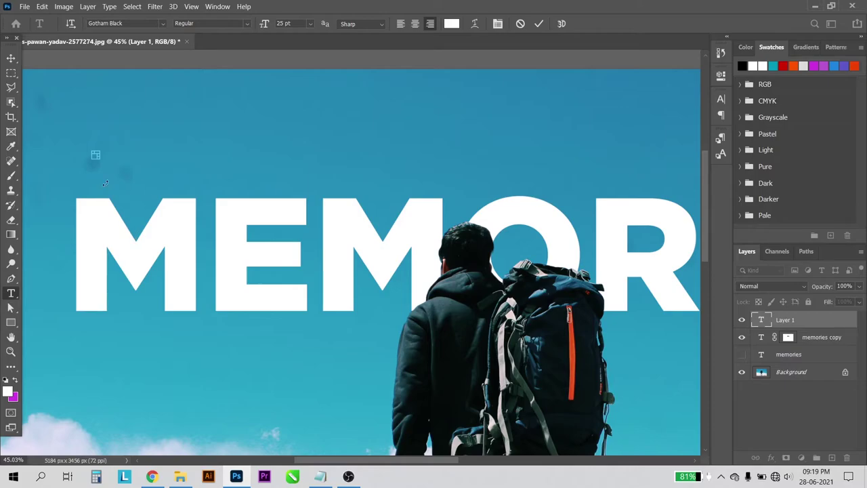
left_click(11, 277)
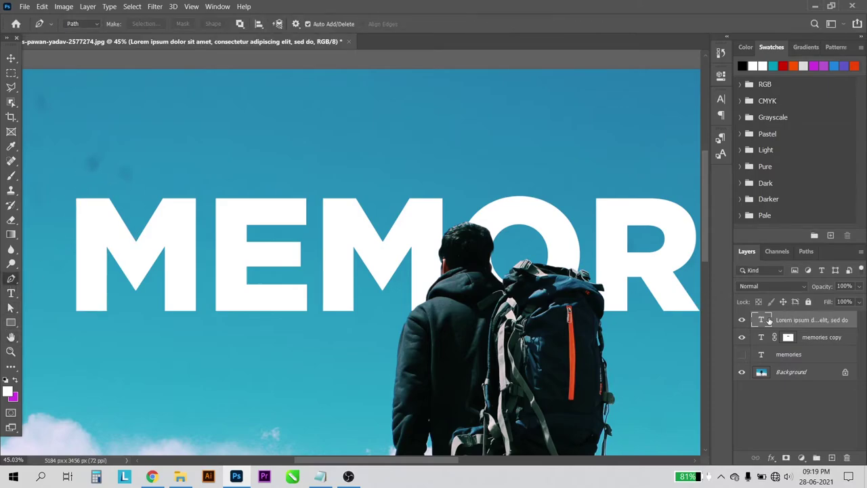
double_click(767, 323)
type("TAKE ONLY")
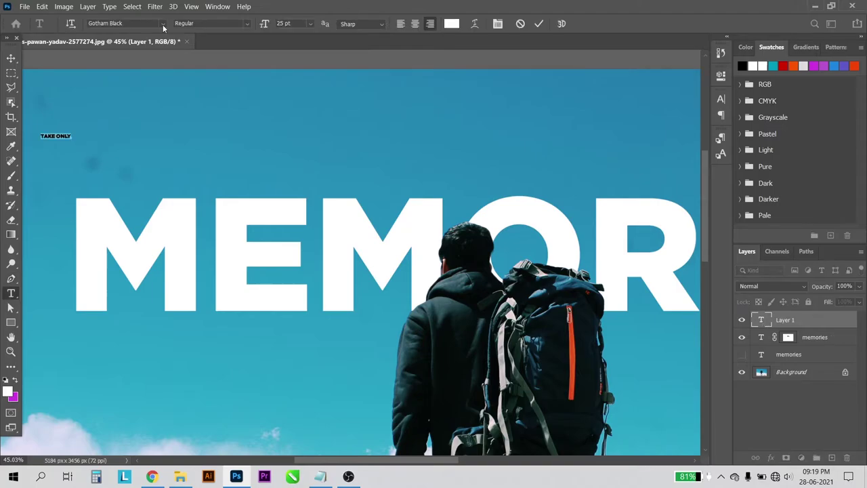
left_click(162, 24)
left_click(160, 69)
left_click(10, 59)
- Scale TAKE ONLY to about 80% and place it just above MEMORIES' left end
key("ctrl+t")
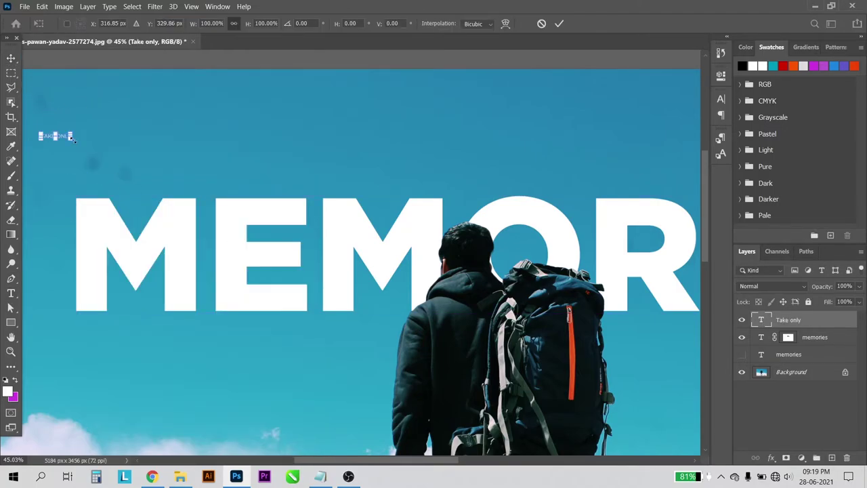
mouse_move(71, 137)
left_mouse_down()
mouse_move(195, 163)
mouse_move(211, 180)
left_mouse_up()
key("Return")
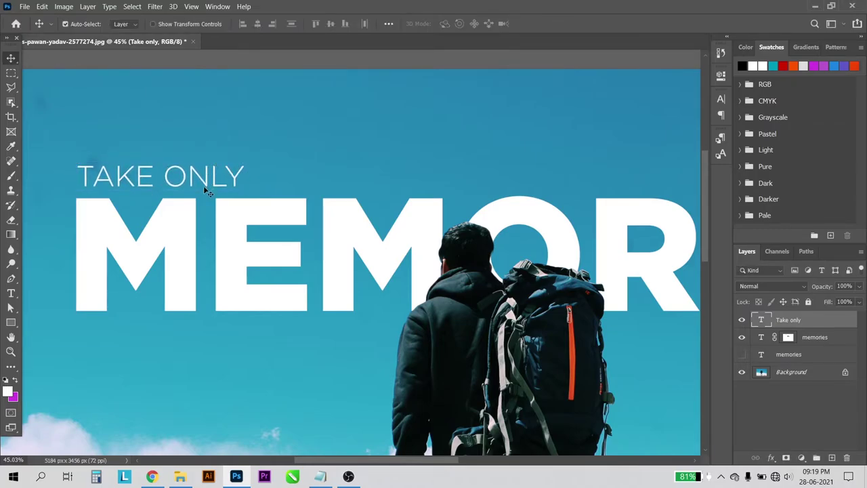
left_click_drag(204, 187, 212, 173)
key("ctrl+t")
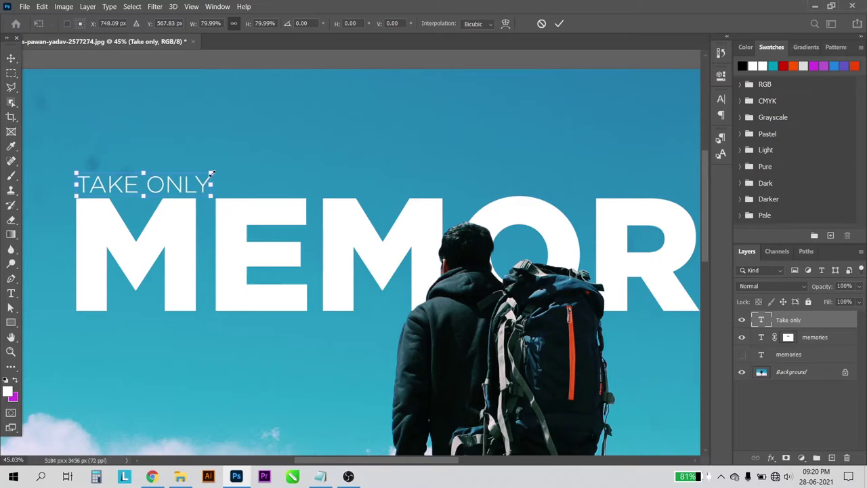
key("Return")
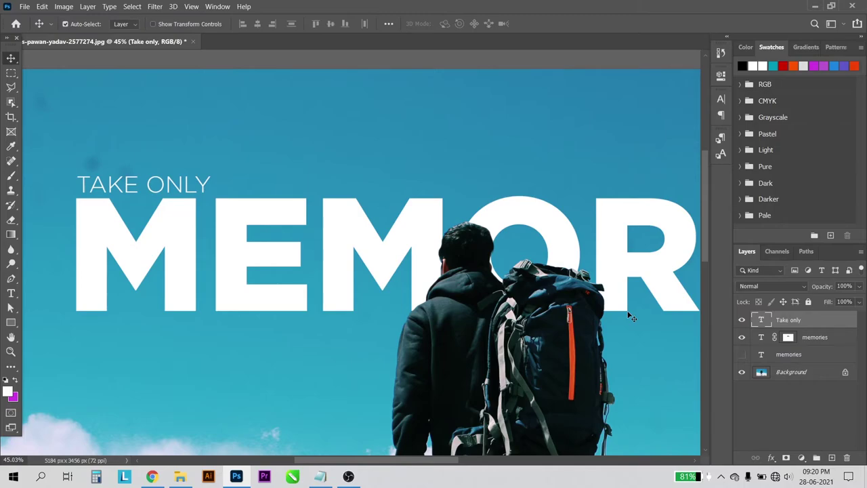
key("ctrl+0")
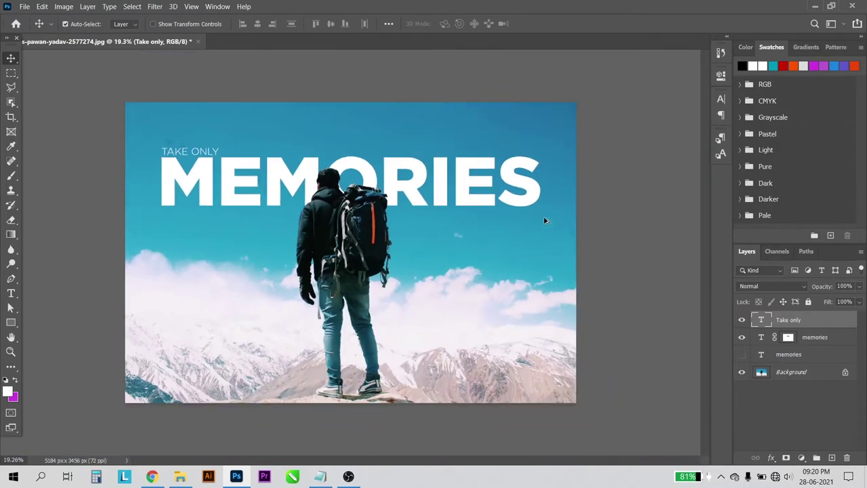
- Alt-drag a copy of the TAKE ONLY line below MEMORIES
scroll(544, 221, "up", 2)
scroll(542, 224, "up", 2)
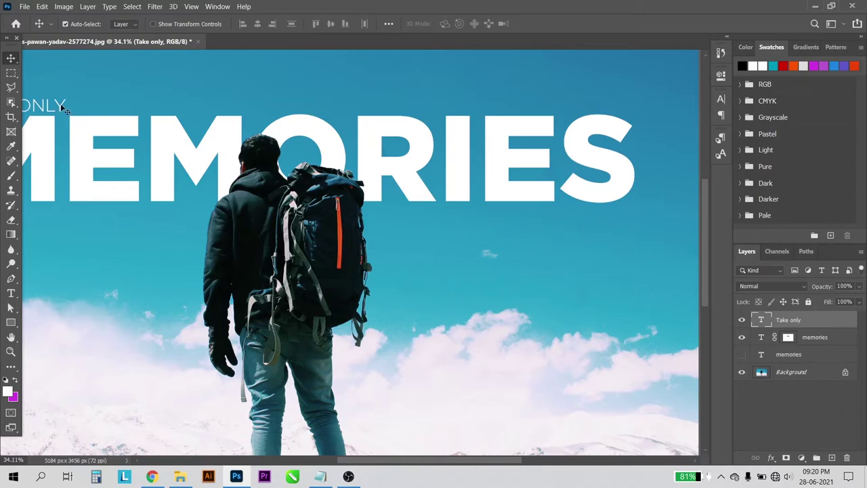
left_click_drag(59, 105, 467, 211)
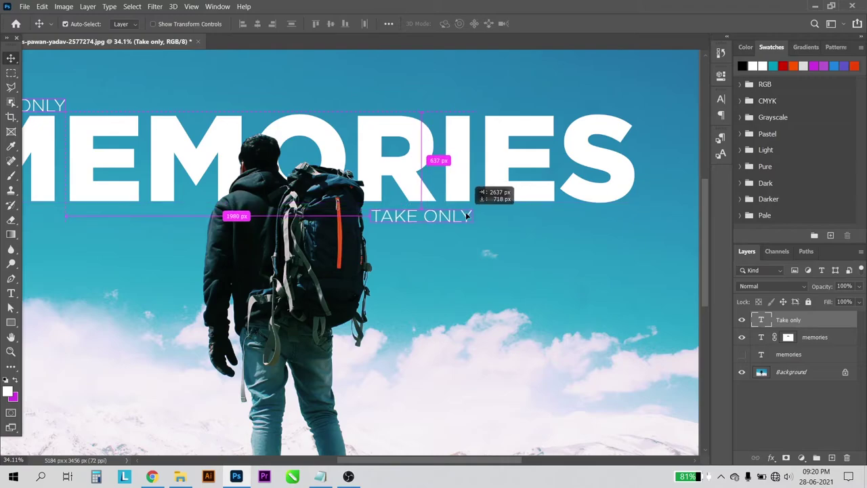
- Replace the copy's text with 'leave only footprints' cut from the notes
key("alt+Tab")
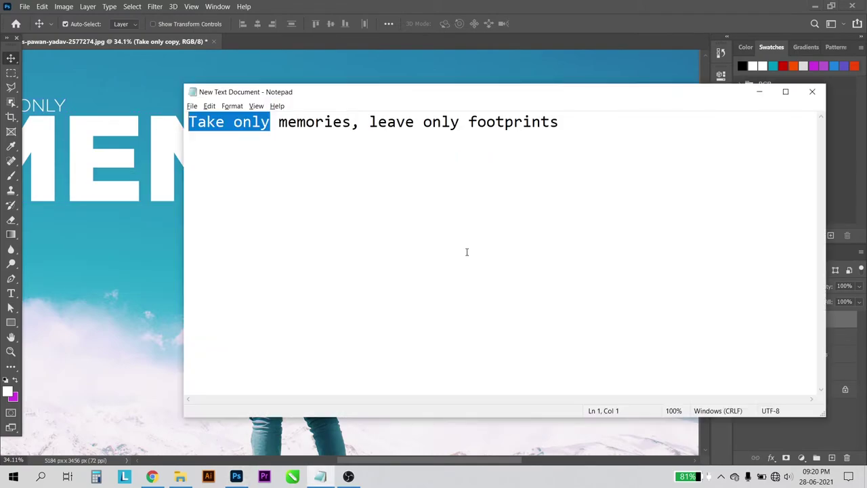
left_click(327, 149)
left_click_drag(368, 122, 689, 133)
key("ctrl+x")
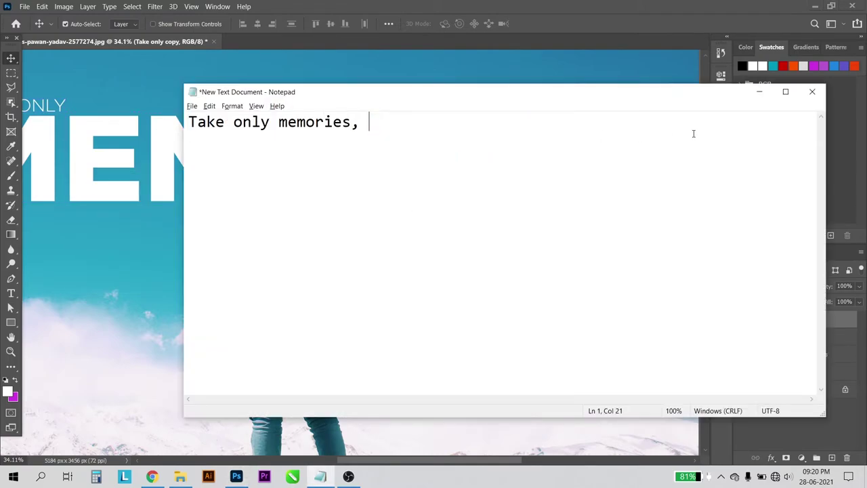
key("alt+Tab")
key("t")
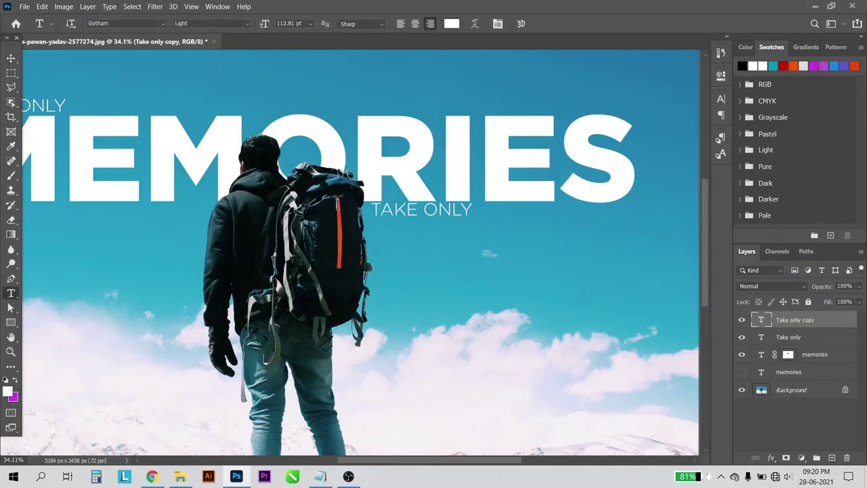
left_click(406, 211)
key("ctrl+a")
key("ctrl+v")
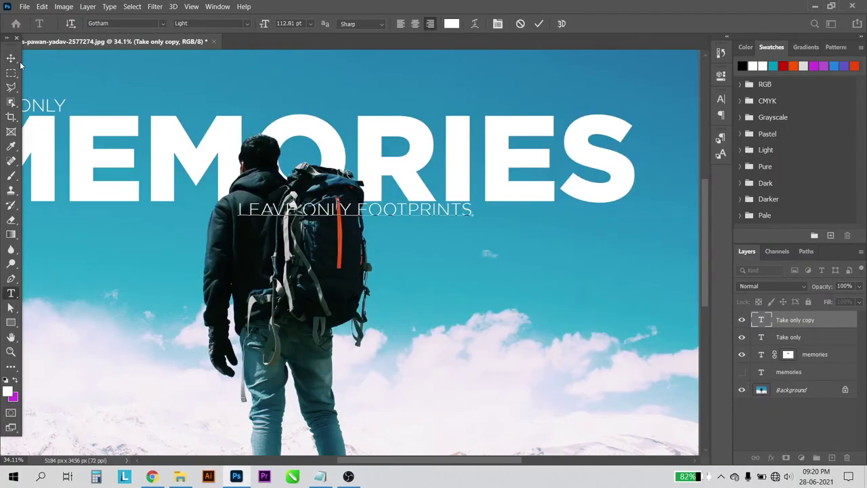
left_click(11, 57)
- Move the tagline under the right end of MEMORIES and enlarge it slightly
left_click_drag(447, 218, 577, 220)
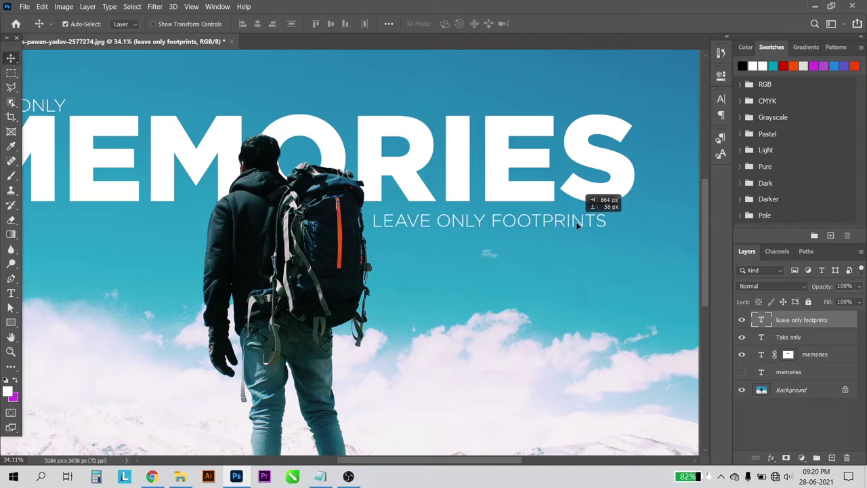
key("ctrl+t")
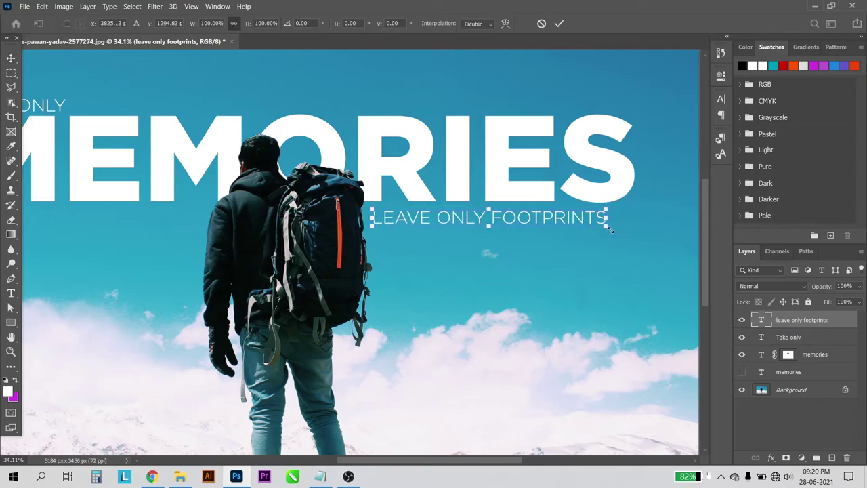
left_click_drag(618, 230, 632, 231)
key("Return")
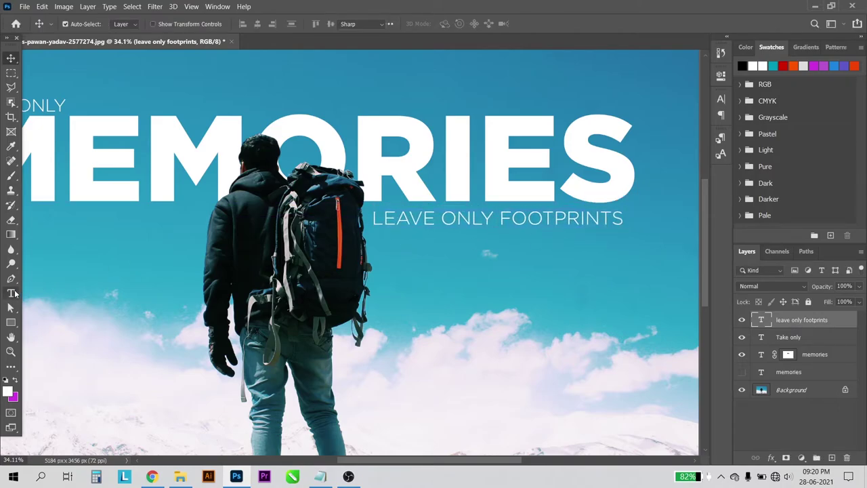
- Set the word FOOTPRINTS to Gotham Bold
left_click(11, 293)
double_click(501, 218)
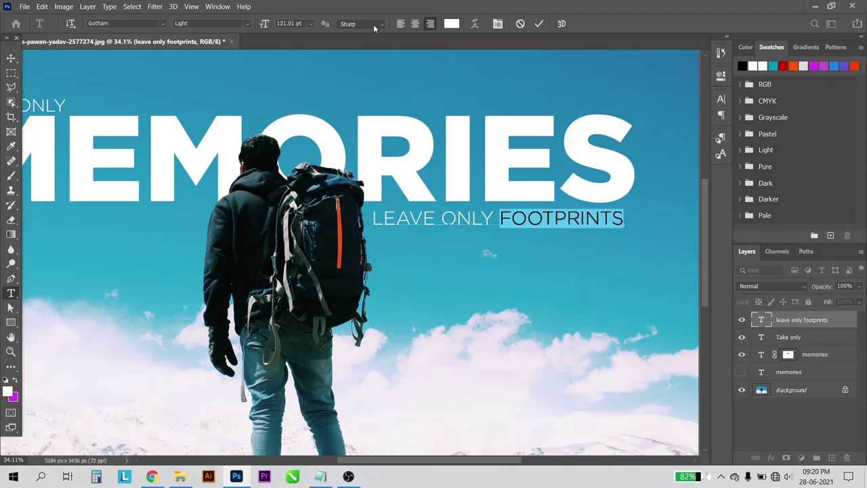
left_click(246, 24)
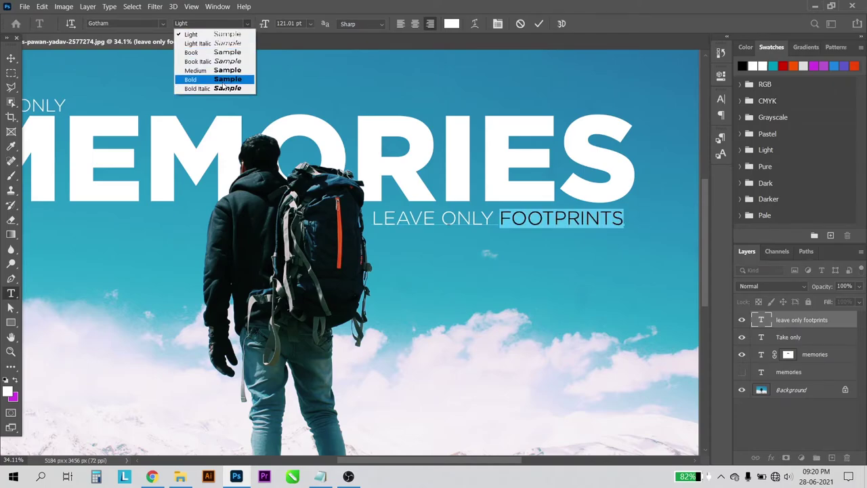
left_click(215, 79)
left_click(11, 58)
- Scale the tagline to about 104% and nudge it up closer to MEMORIES
key("ctrl+0")
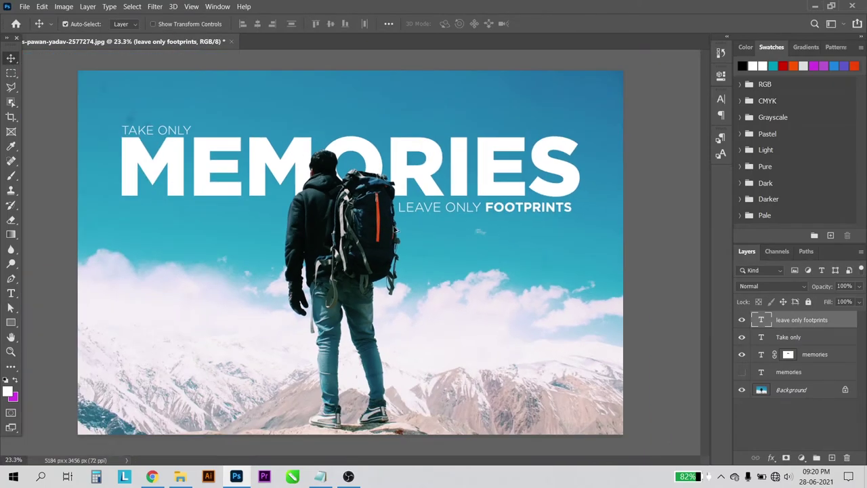
key("ctrl+t")
scroll(587, 175, "up", 3)
scroll(587, 174, "up", 3)
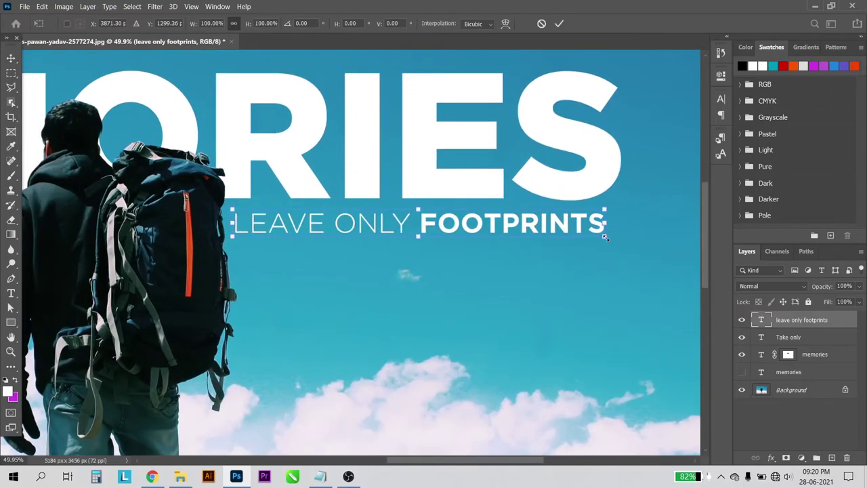
left_click_drag(605, 237, 619, 245)
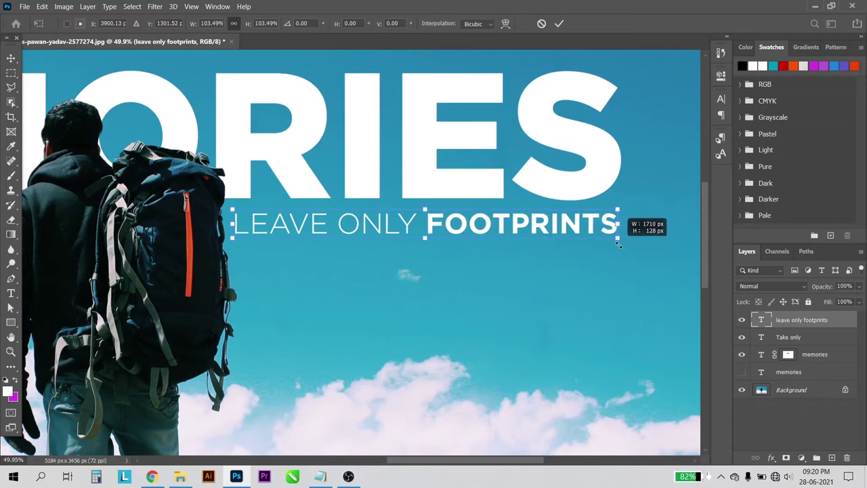
key("Return")
left_click_drag(493, 226, 489, 215)
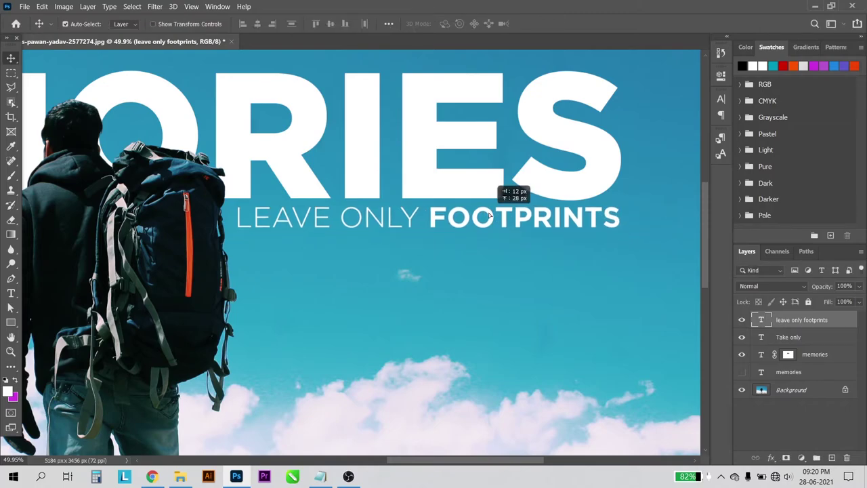
key("ctrl+0")
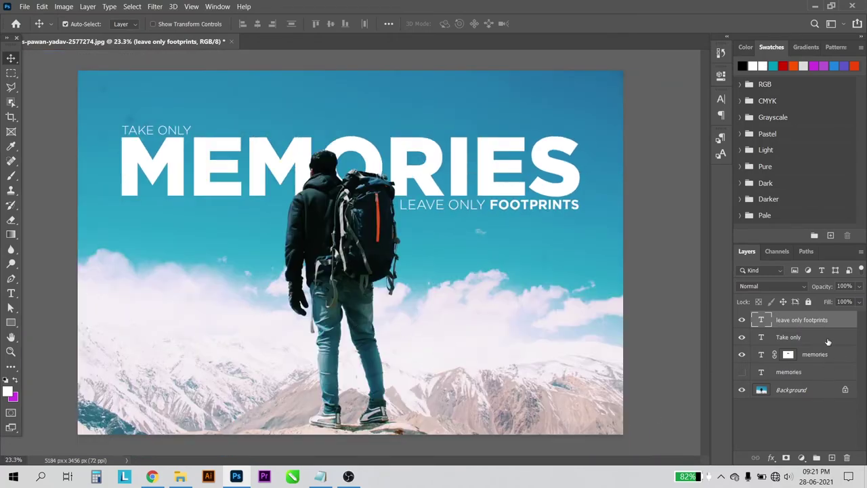
- Add a Color Lookup adjustment using the Fuji REALA 500D Kodak 2393 3DLUT for a teal grade
left_click(801, 457)
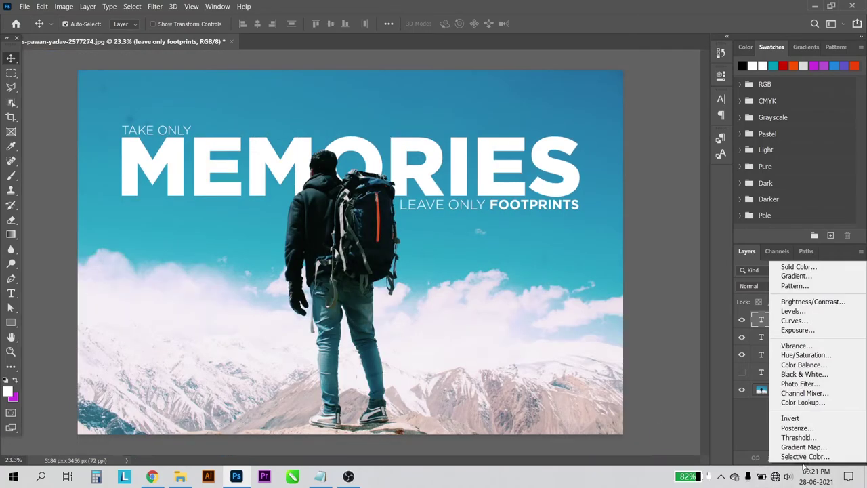
left_click(802, 402)
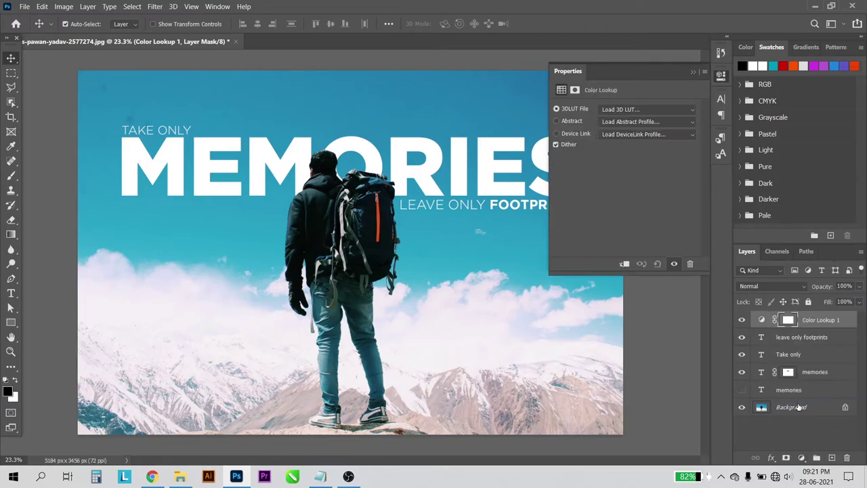
left_click(627, 110)
left_click(615, 171)
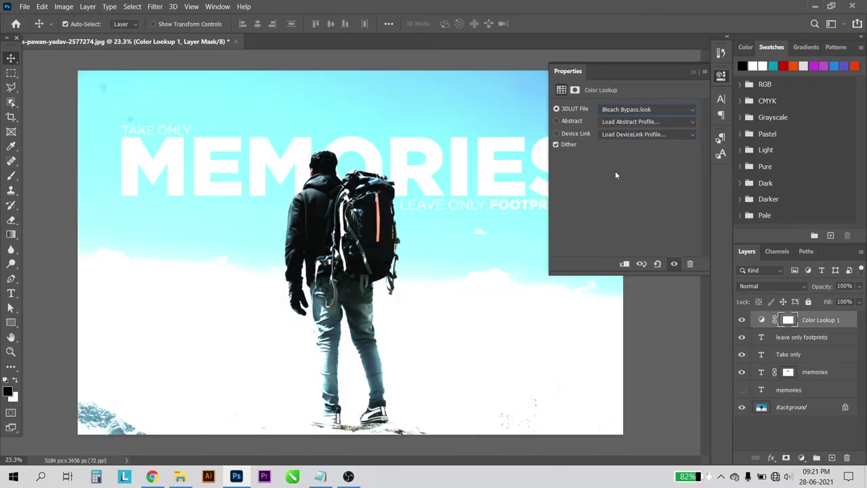
key("Down")
key("Down")
key("Down")
key("Down")
key("Down")
key("Down")
key("Down")
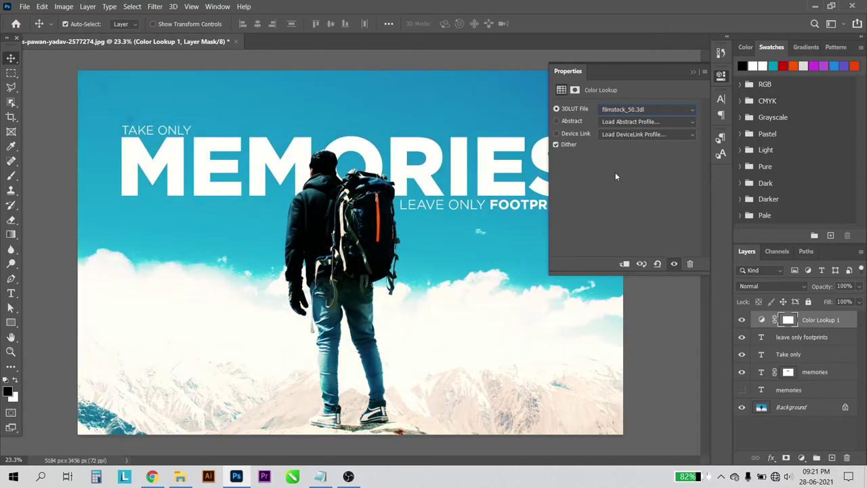
key("Down")
key("Down")
key("Down")
key("Down")
key("Down")
key("Down")
key("Up")
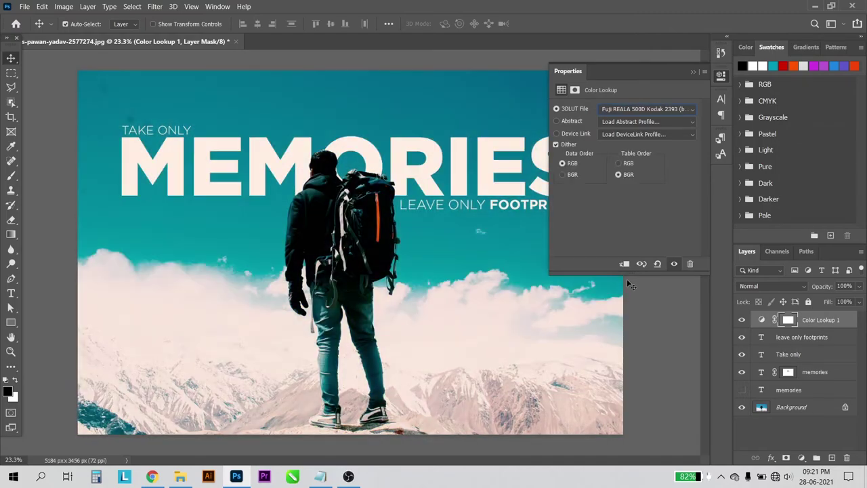
left_click(692, 71)
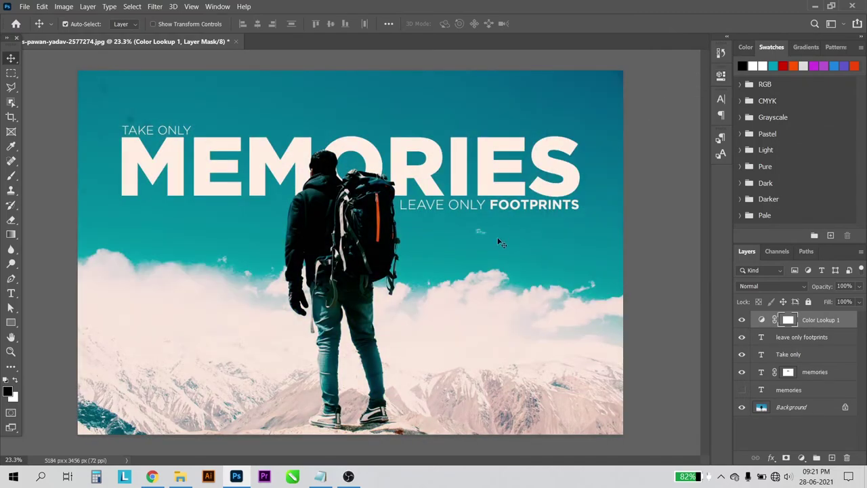
- Place the glow image from Explorer onto the poster, enlarged and shifted down-right
left_click(180, 478)
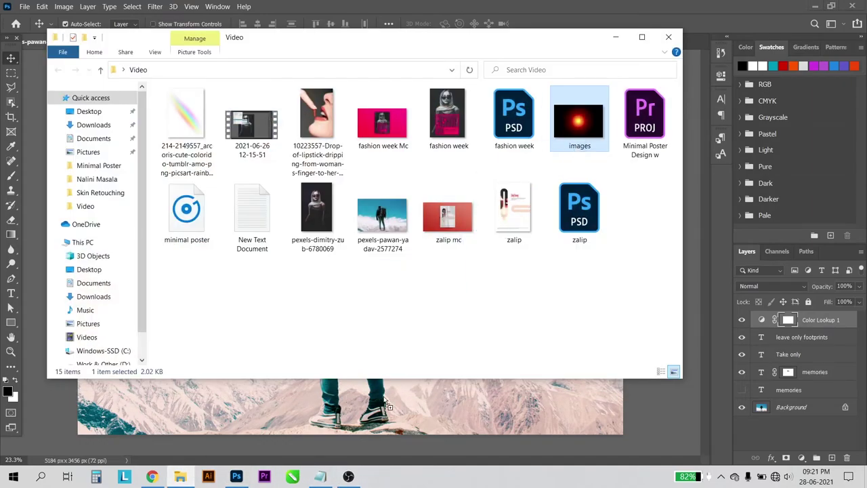
left_click_drag(575, 111, 386, 396)
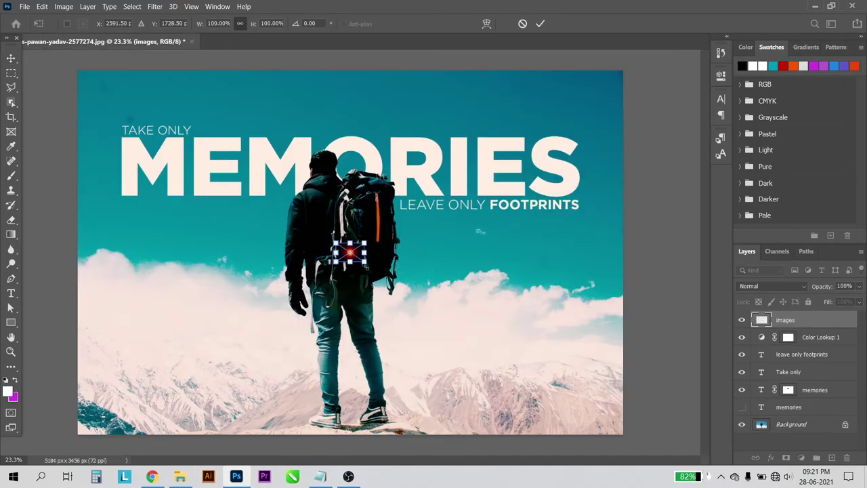
left_click_drag(366, 264, 487, 387)
mouse_move(402, 305)
left_mouse_down()
mouse_move(464, 372)
mouse_move(450, 369)
left_mouse_up()
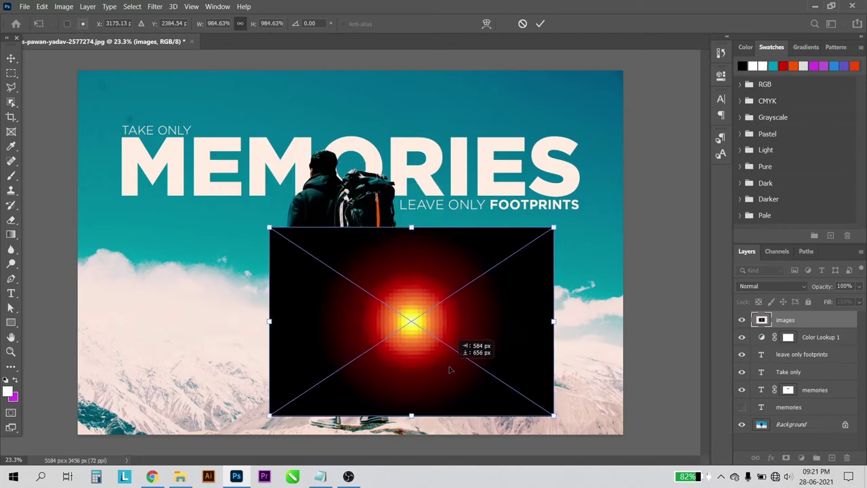
key("Return")
- Set the glow layer to Screen blend and stretch it taller beside the hiker
left_click(752, 286)
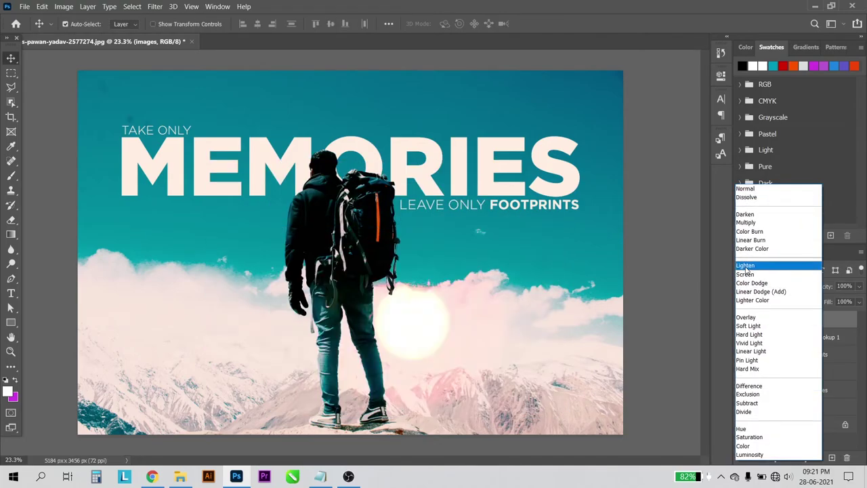
left_click(745, 273)
key("ctrl+t")
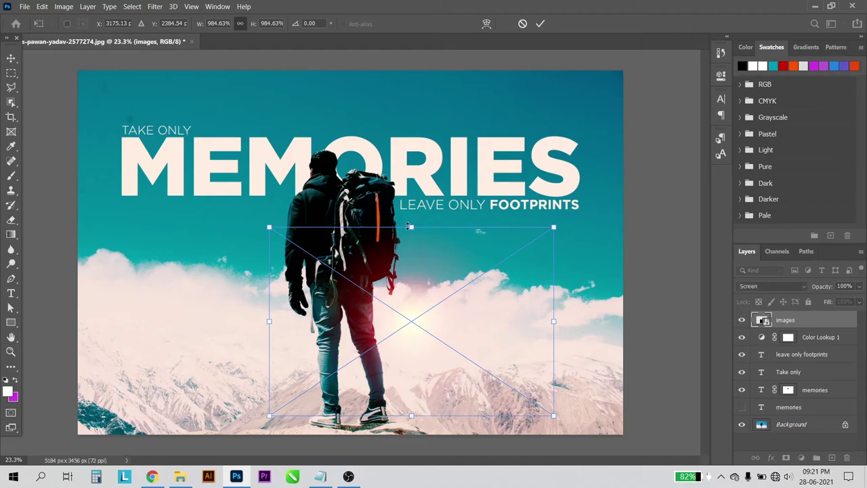
left_click_drag(411, 227, 411, 175)
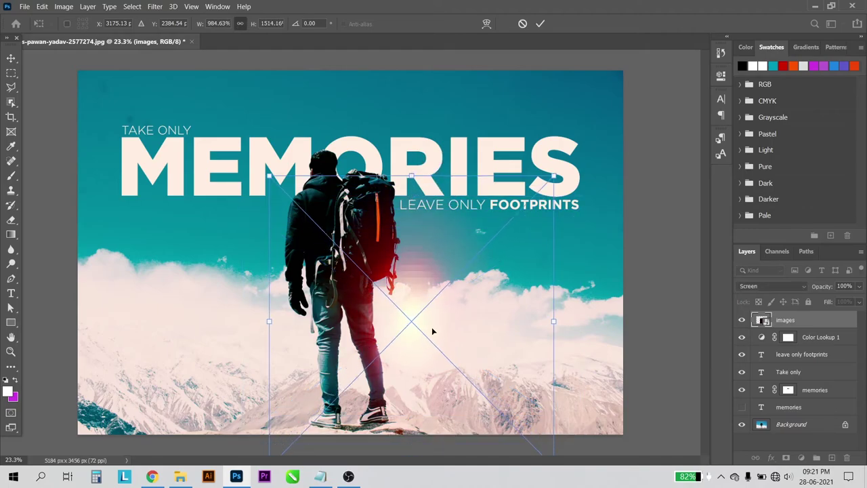
mouse_move(431, 329)
left_mouse_down()
mouse_move(396, 286)
mouse_move(426, 315)
mouse_move(414, 341)
left_mouse_up()
key("Return")
scroll(421, 323, "up", 1)
scroll(412, 340, "down", 1)
scroll(304, 236, "up", 1)
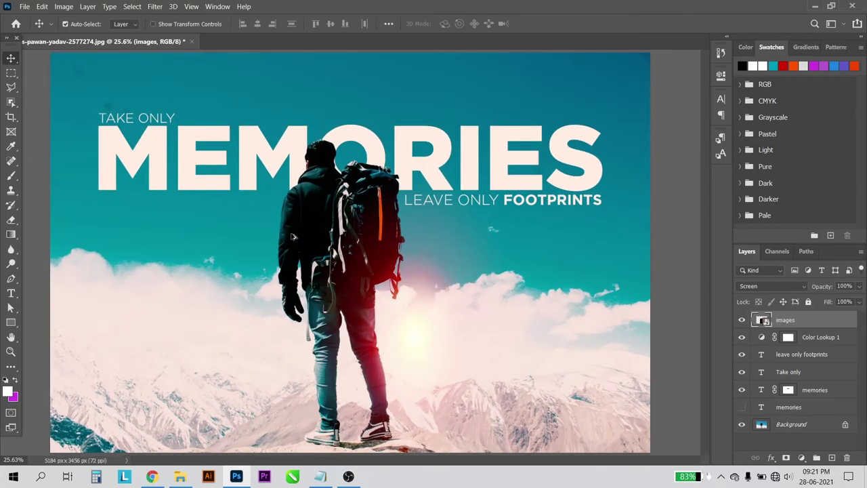